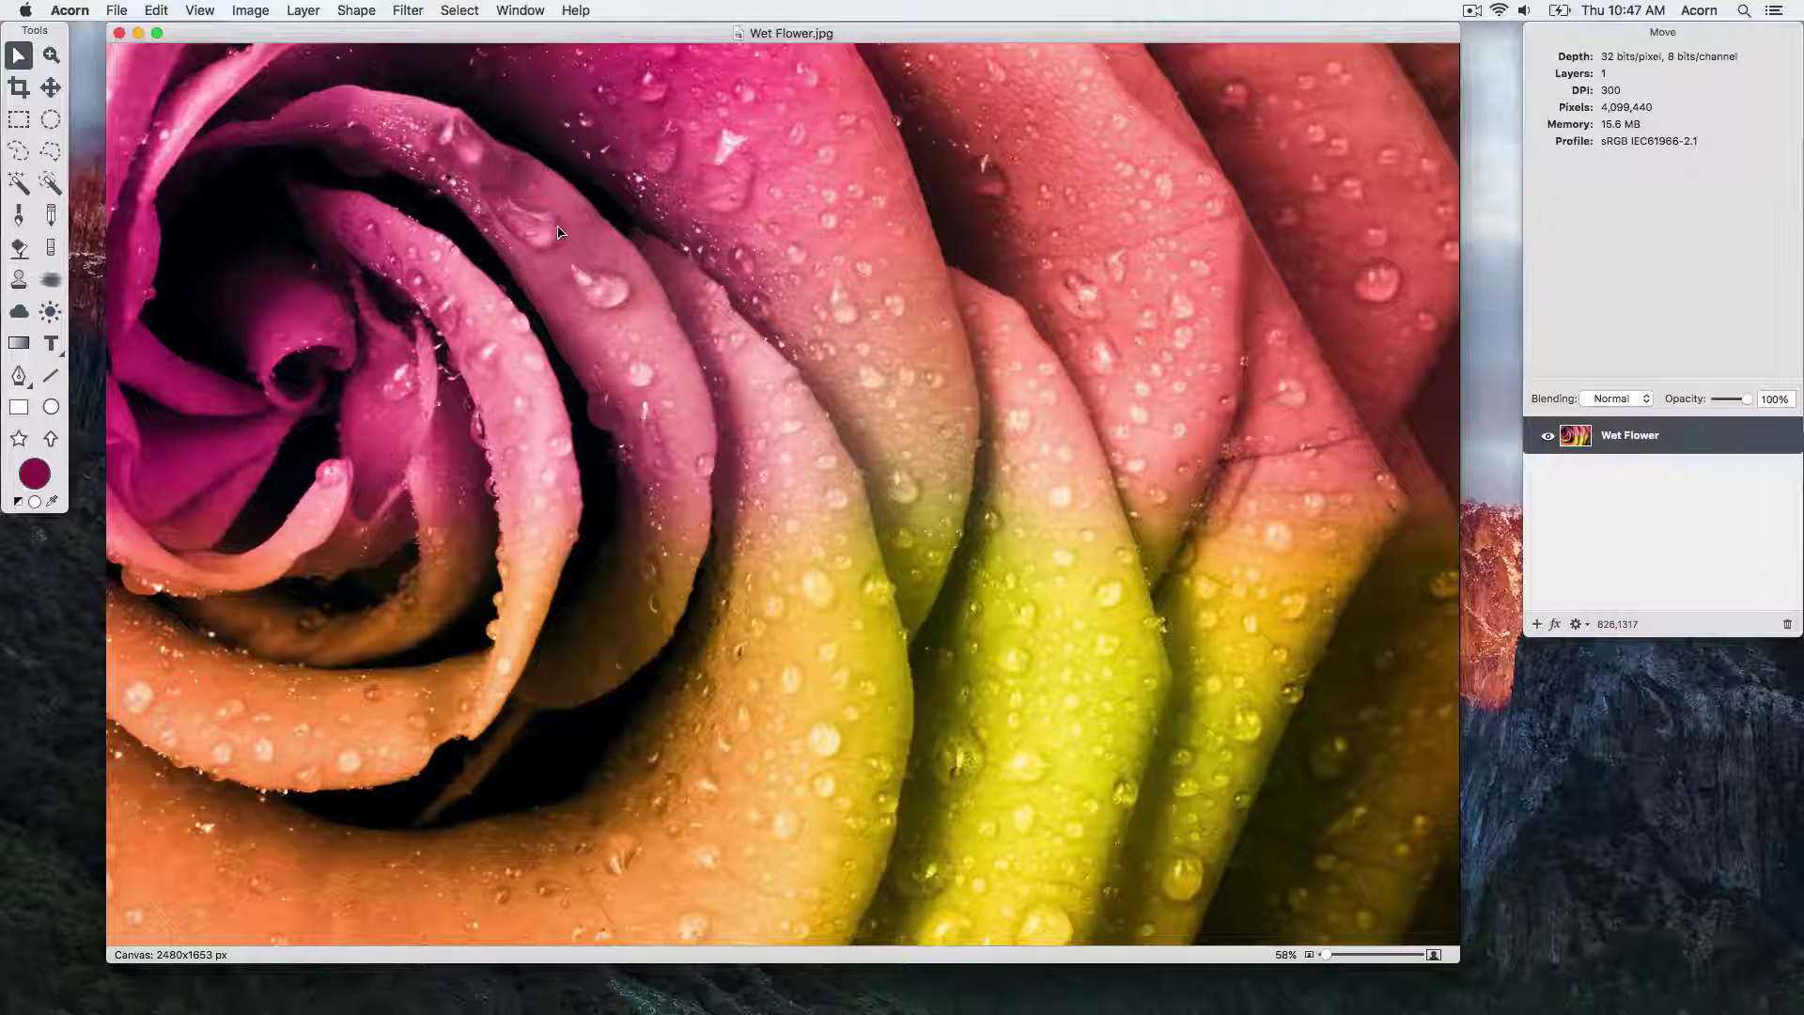
Step: Save the rose image as Wet Flower.acorn in Acorn format on the Desktop
click(115, 11)
click(144, 205)
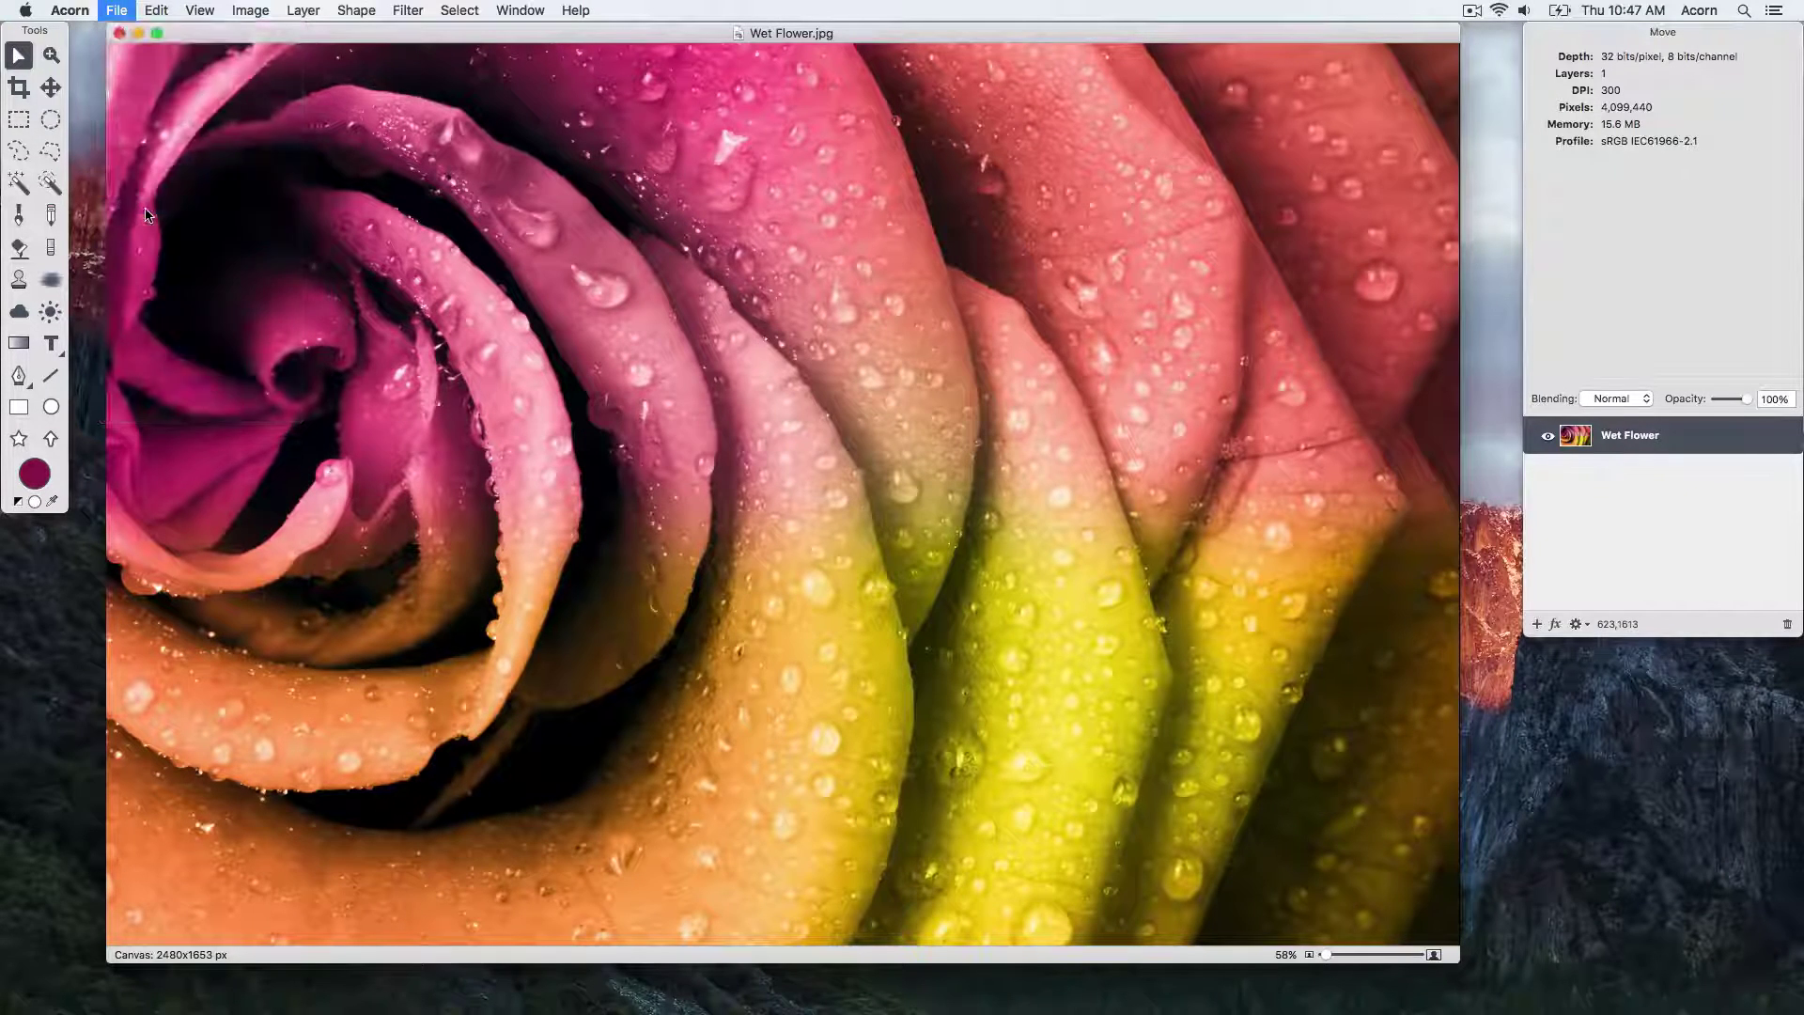
click(808, 173)
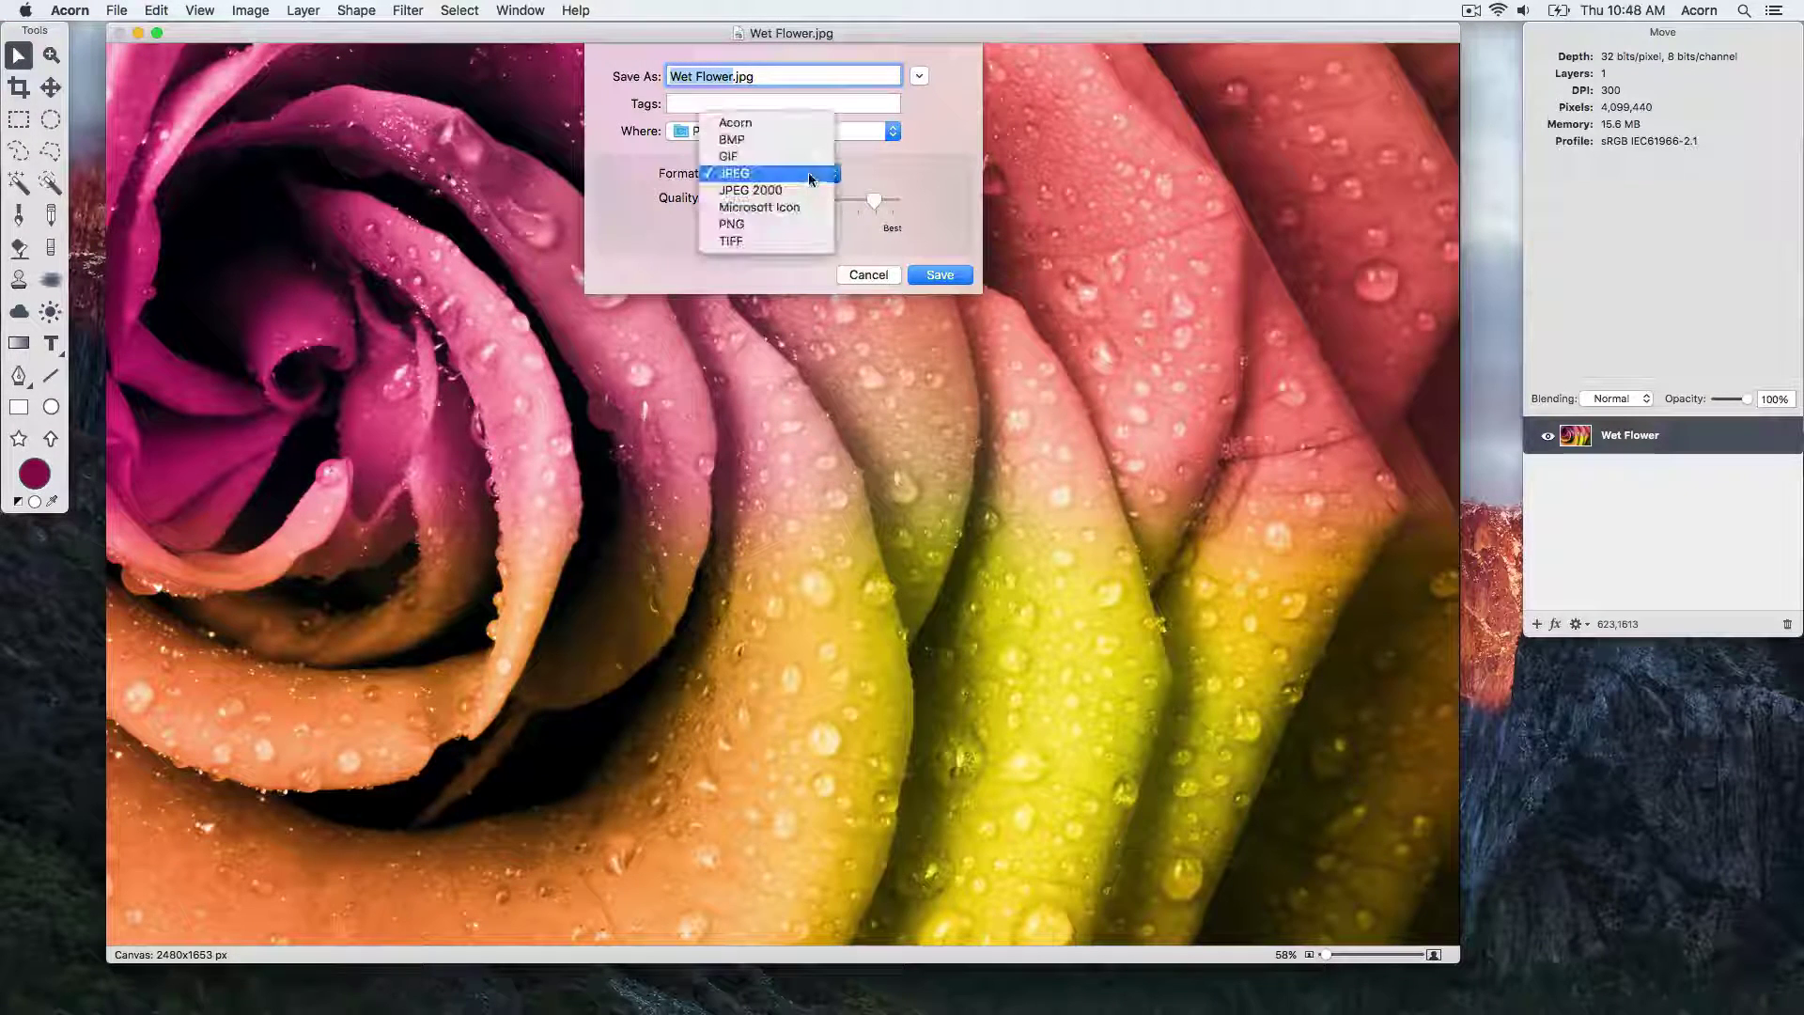
click(794, 127)
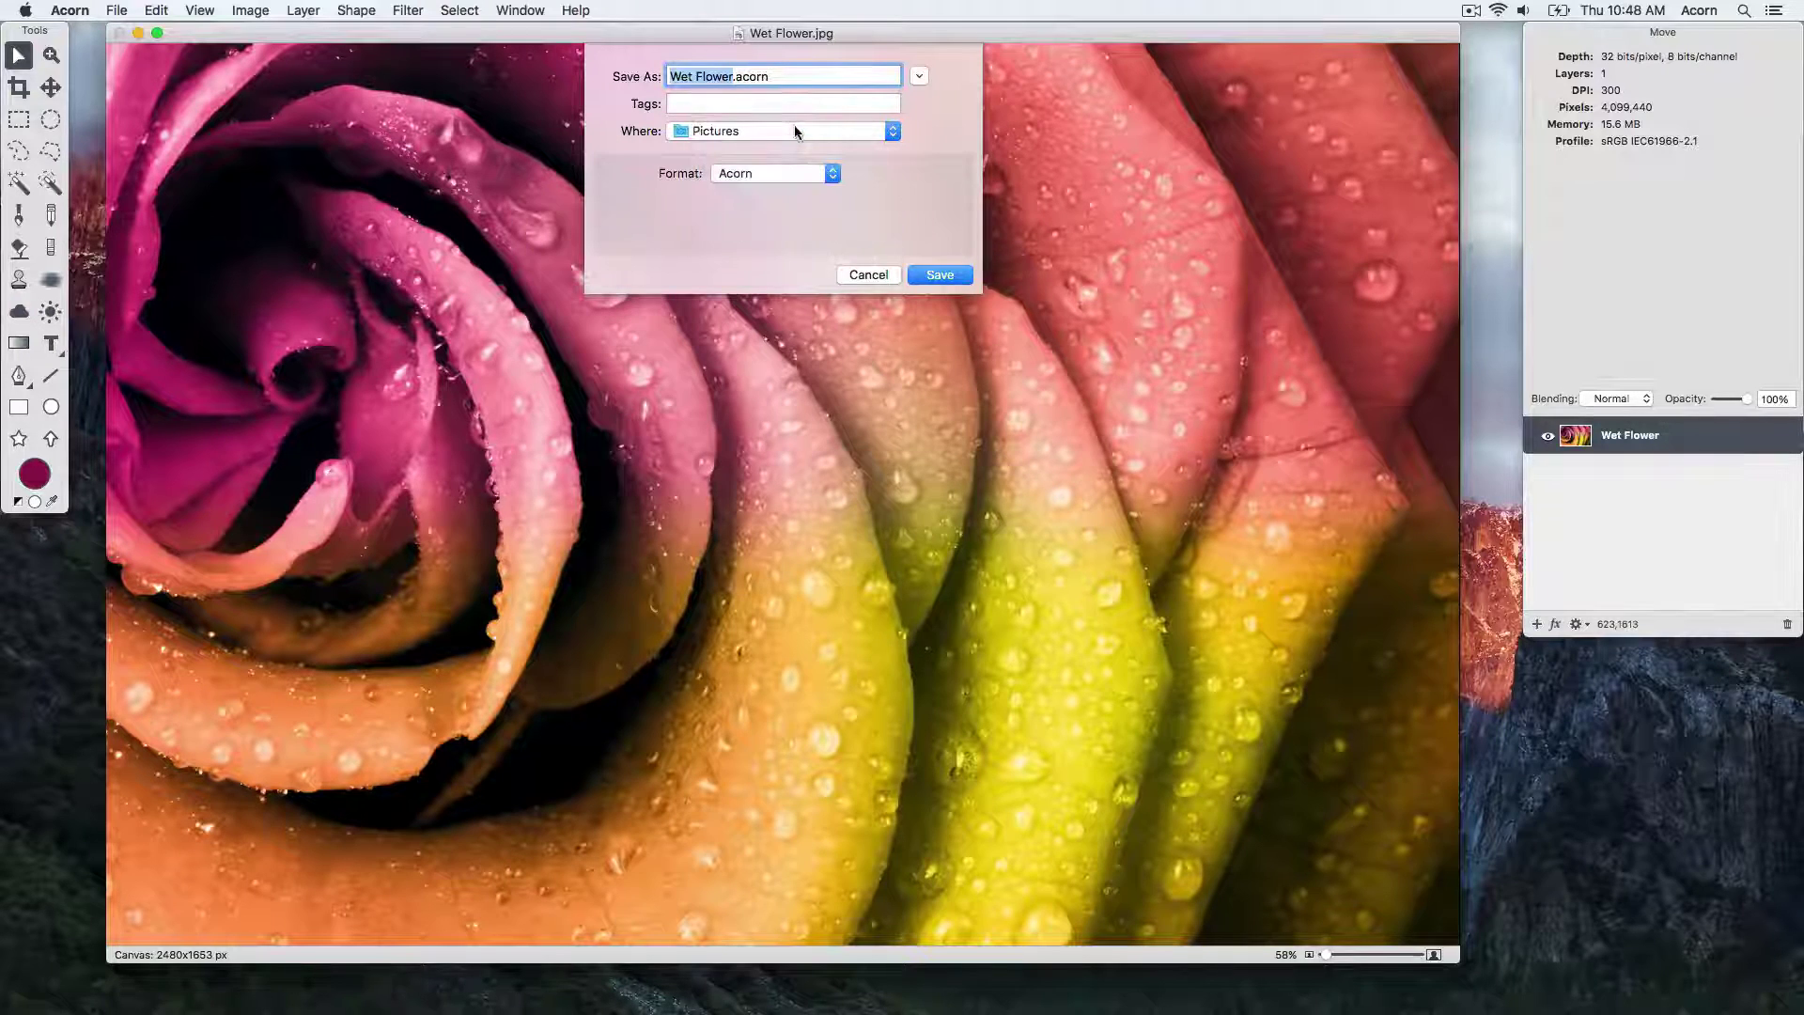
click(794, 128)
click(789, 263)
click(936, 275)
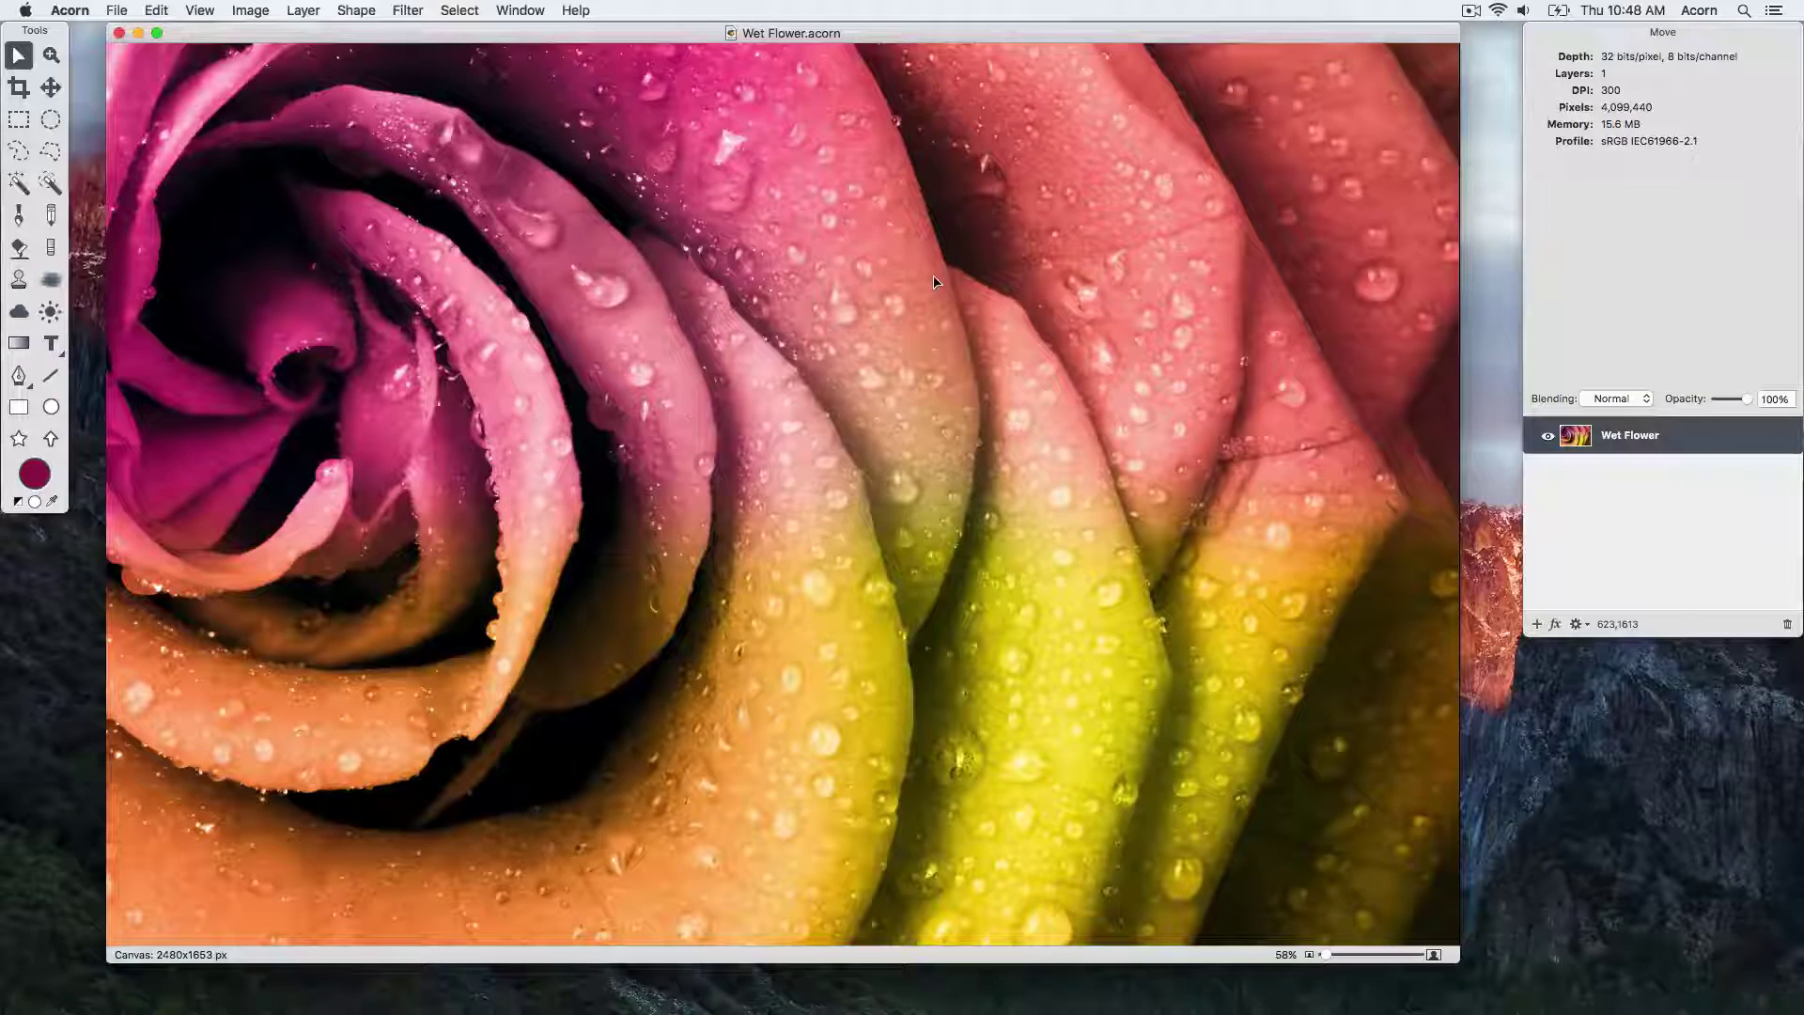
Step: Add an empty bitmap layer, Bitmap Layer 2, above the Wet Flower photo layer
click(1538, 625)
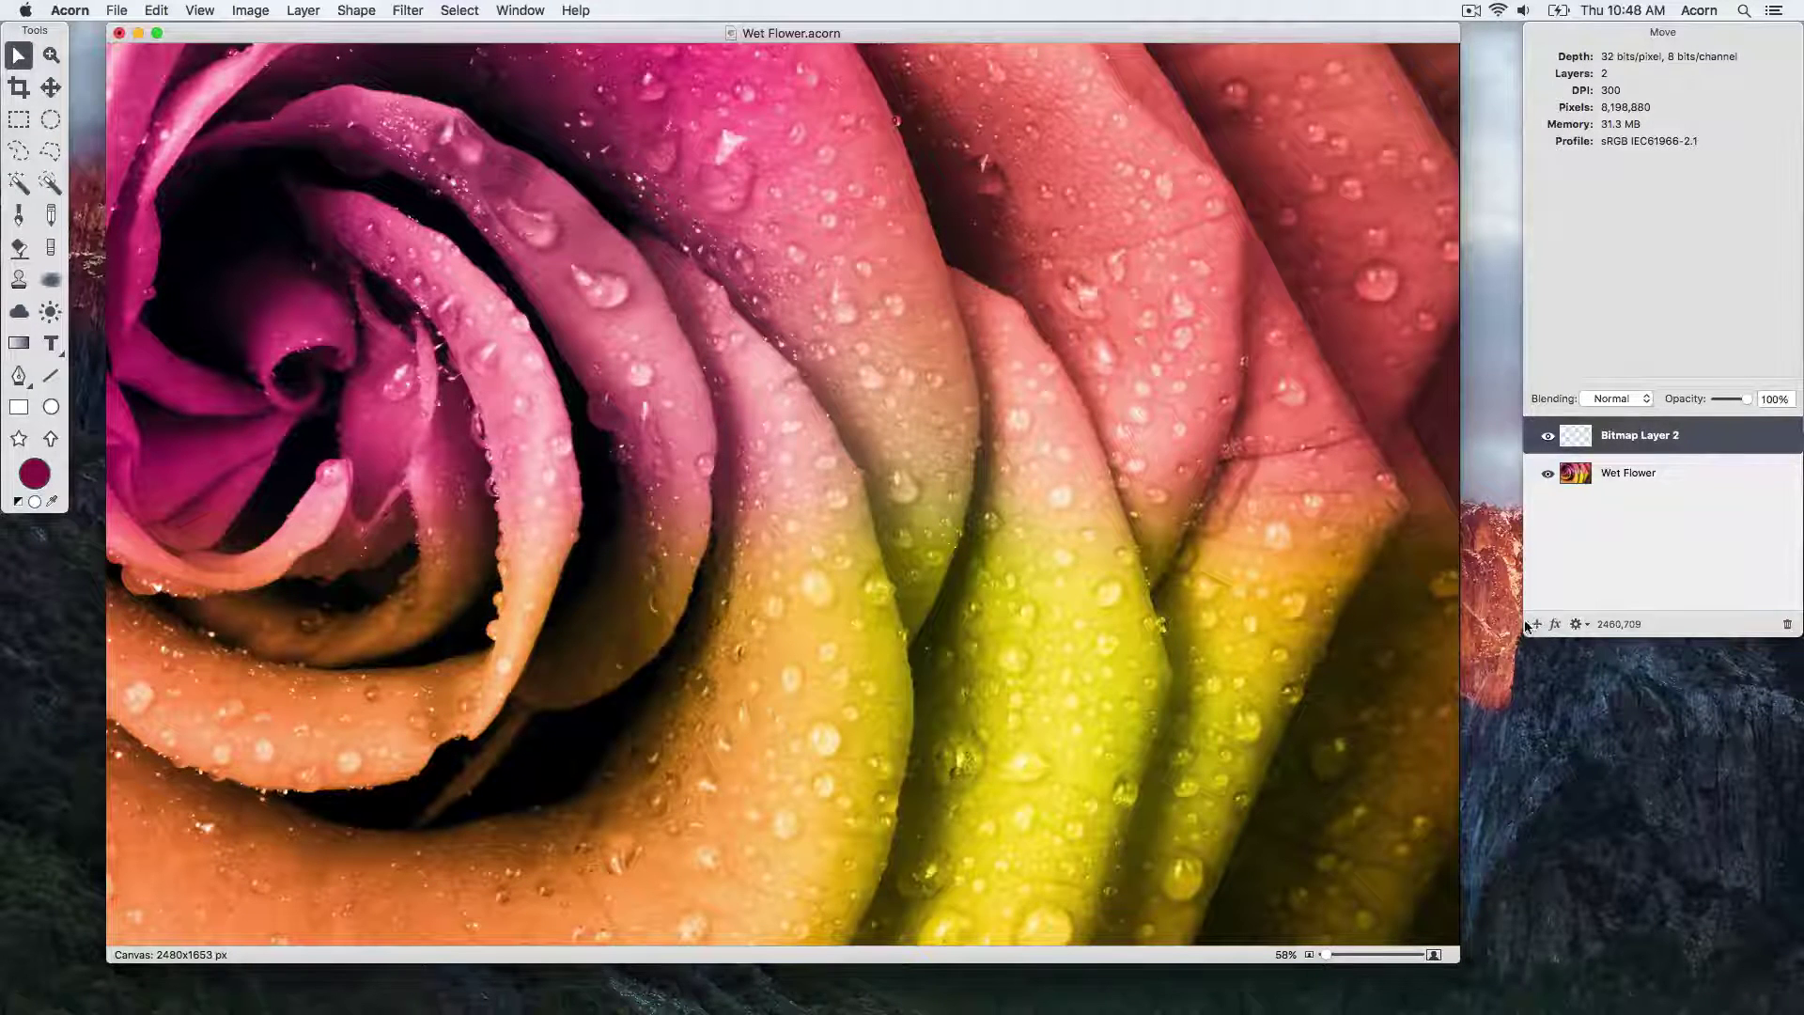
Step: Rename Bitmap Layer 2 to 'pink overlay' and keep it selected
double_click(1637, 438)
text(pink c)
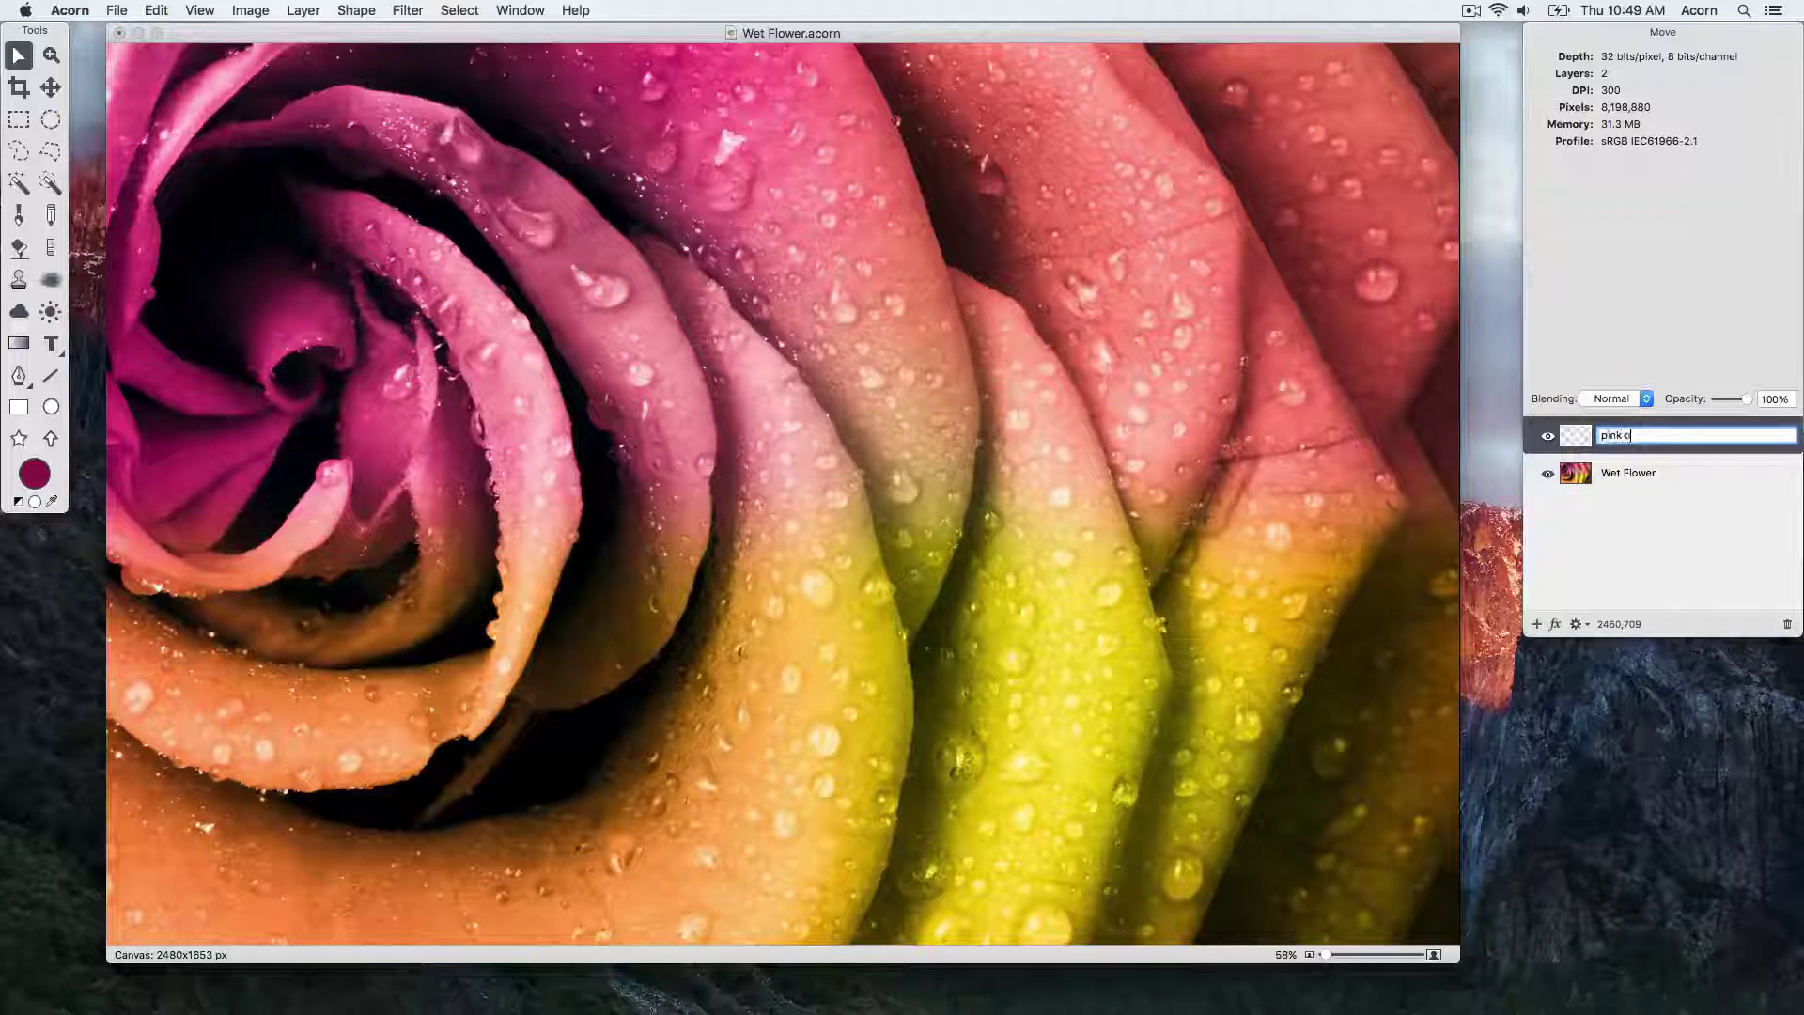
text(verlay)
key(Return)
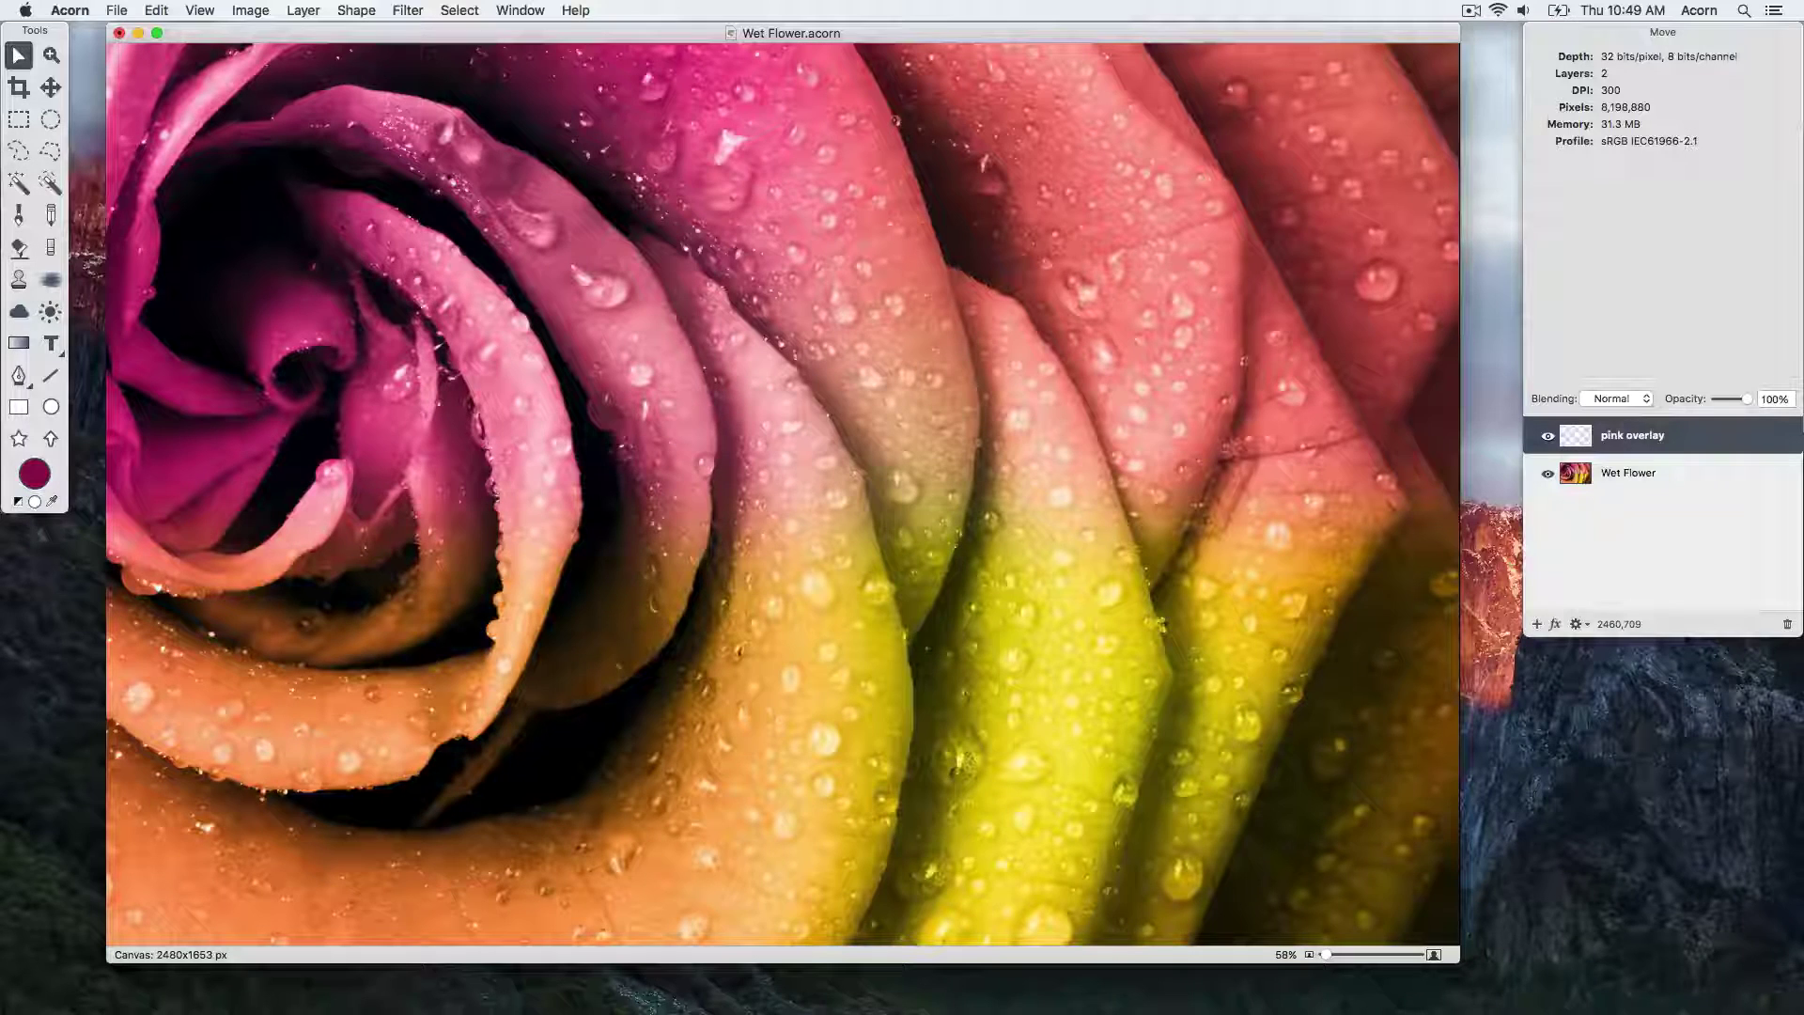
click(1657, 474)
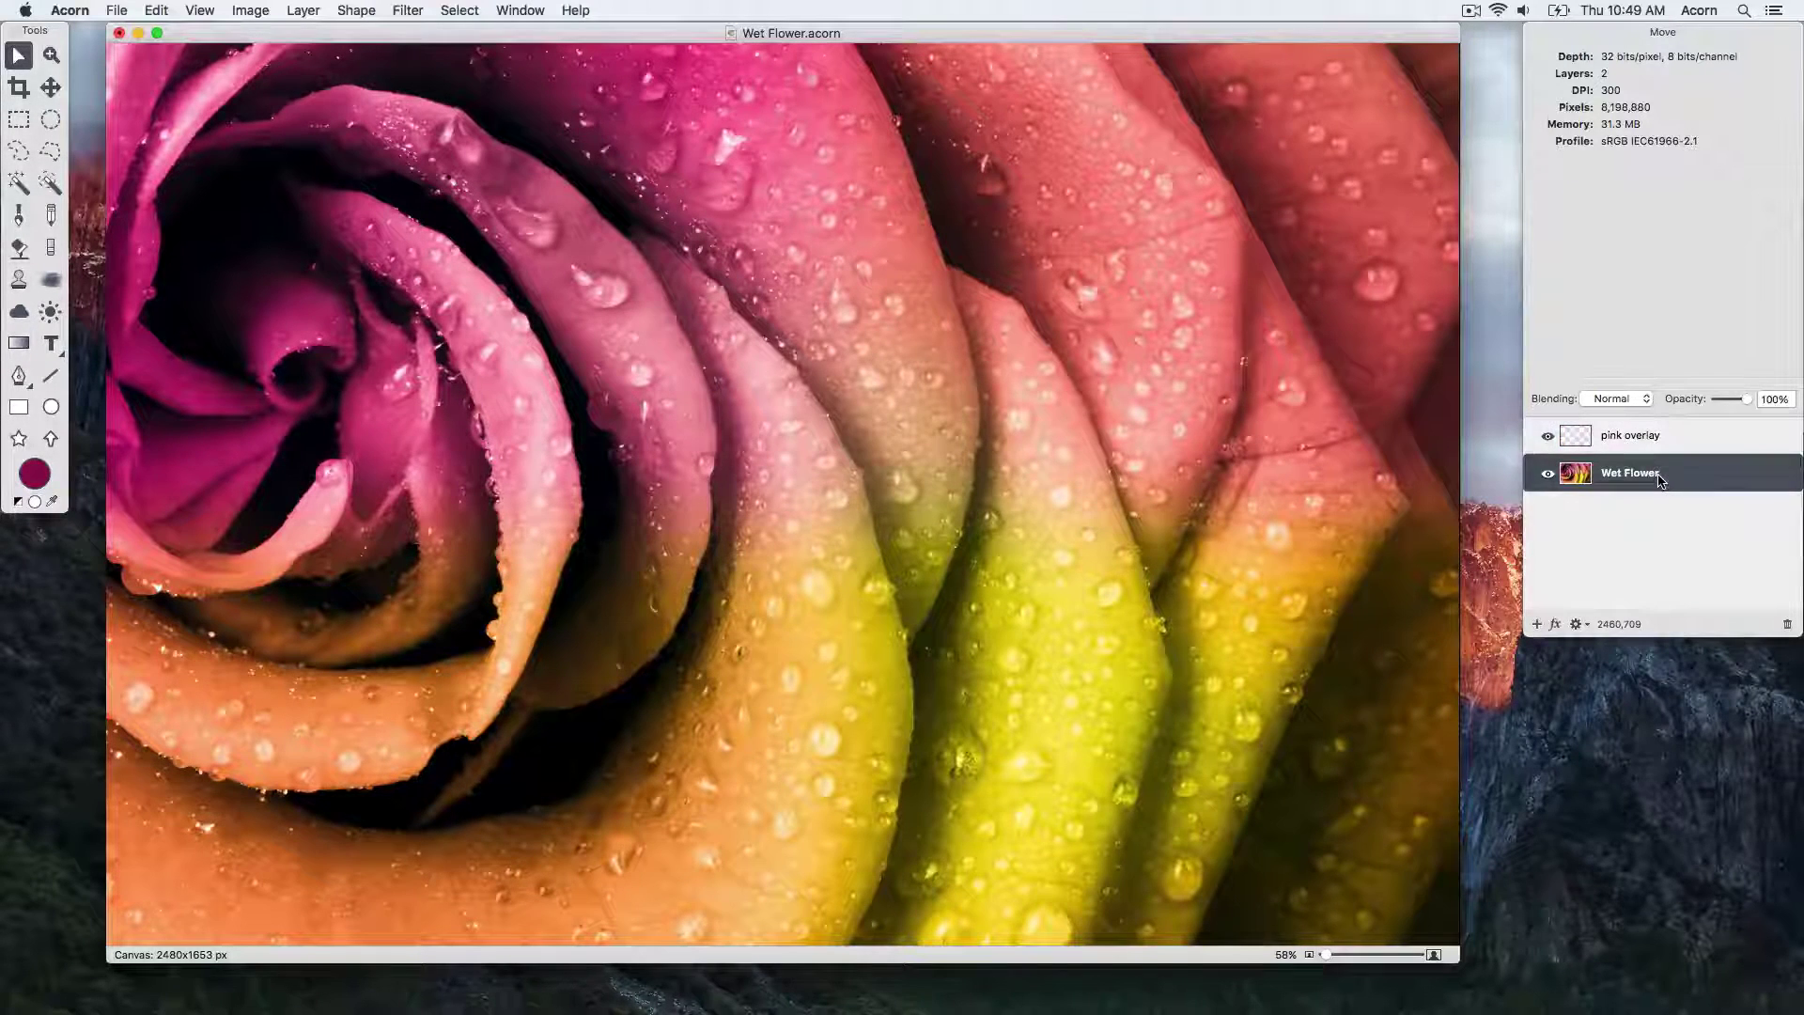
click(1630, 437)
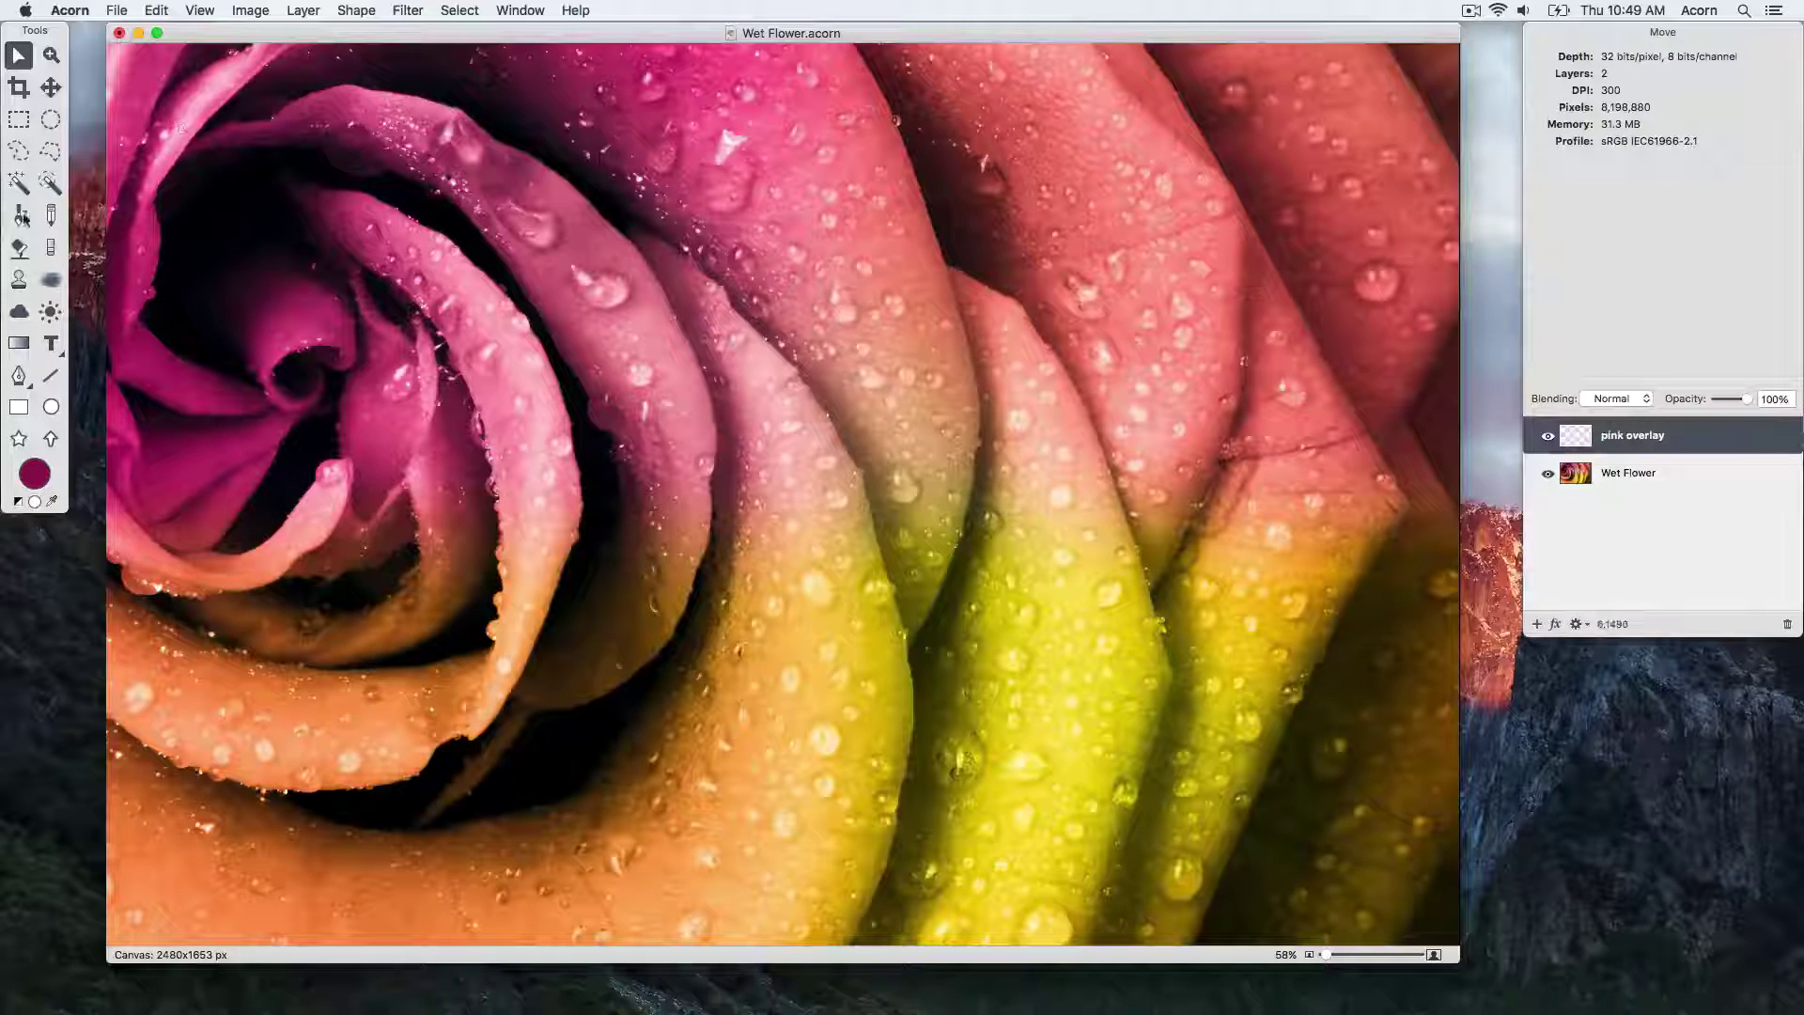
Step: Flood-fill the pink overlay layer with Strawberry pink to cover the whole canvas
click(19, 247)
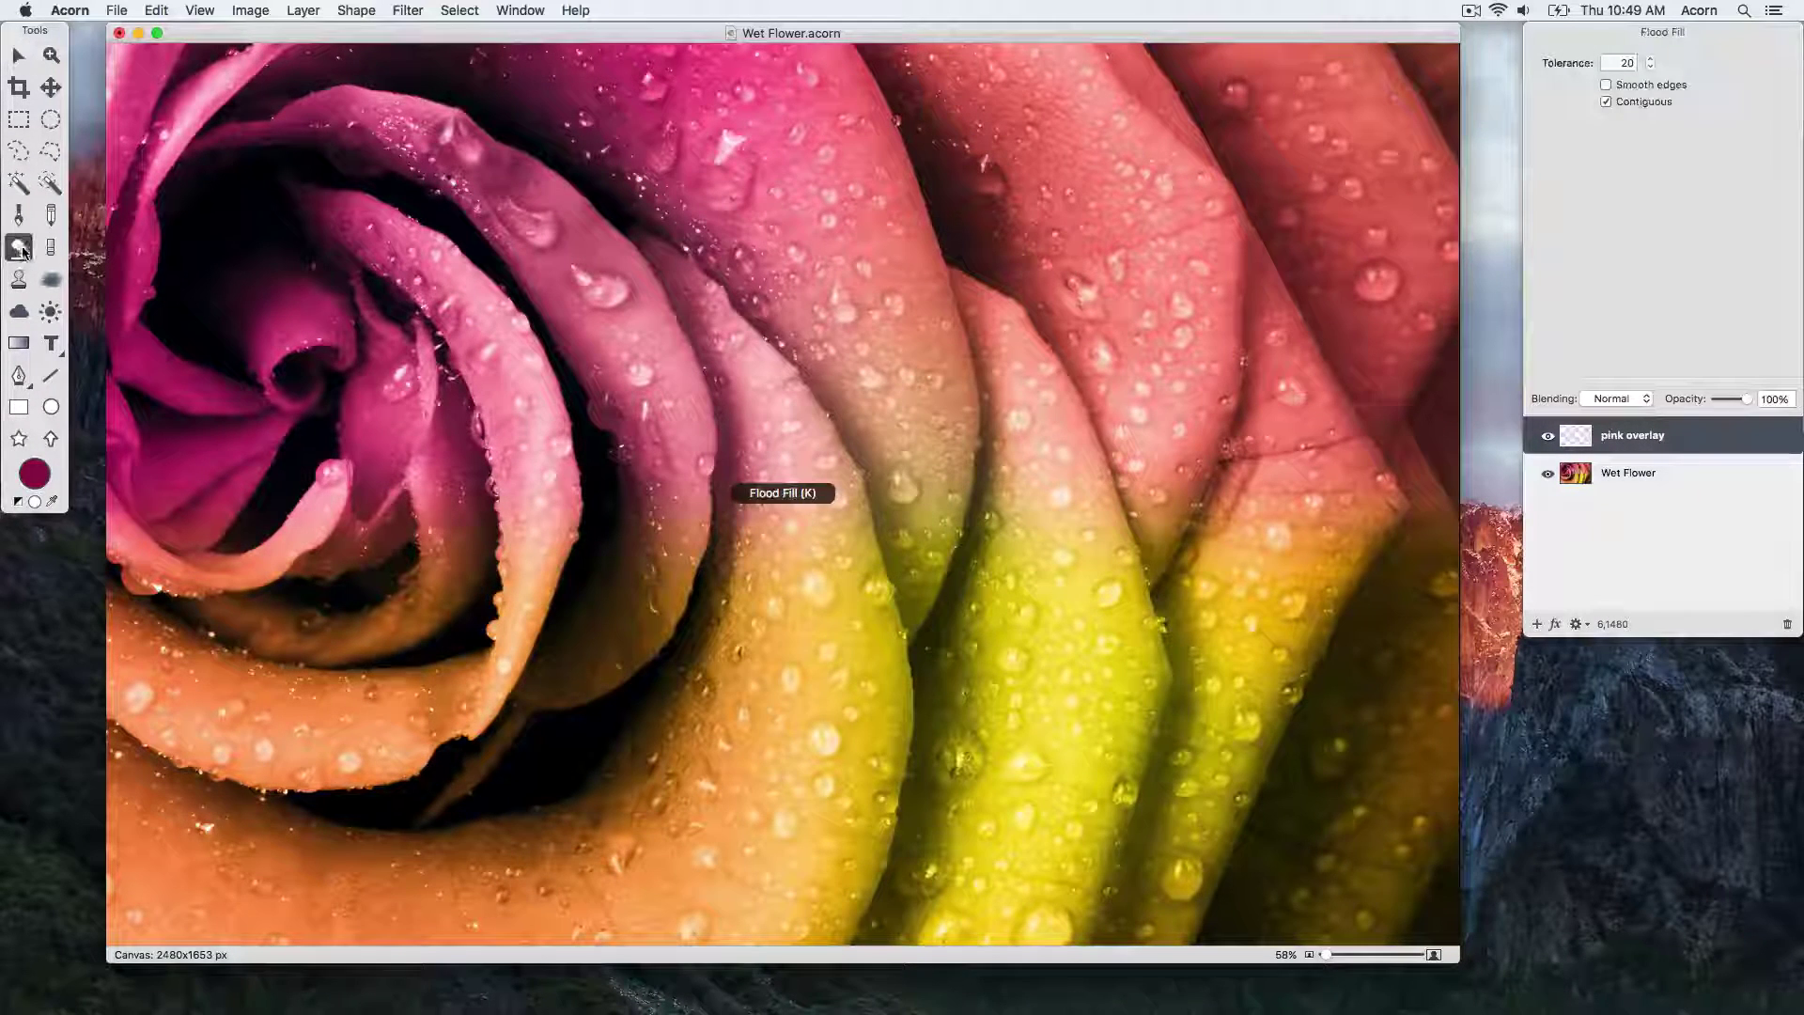
click(45, 477)
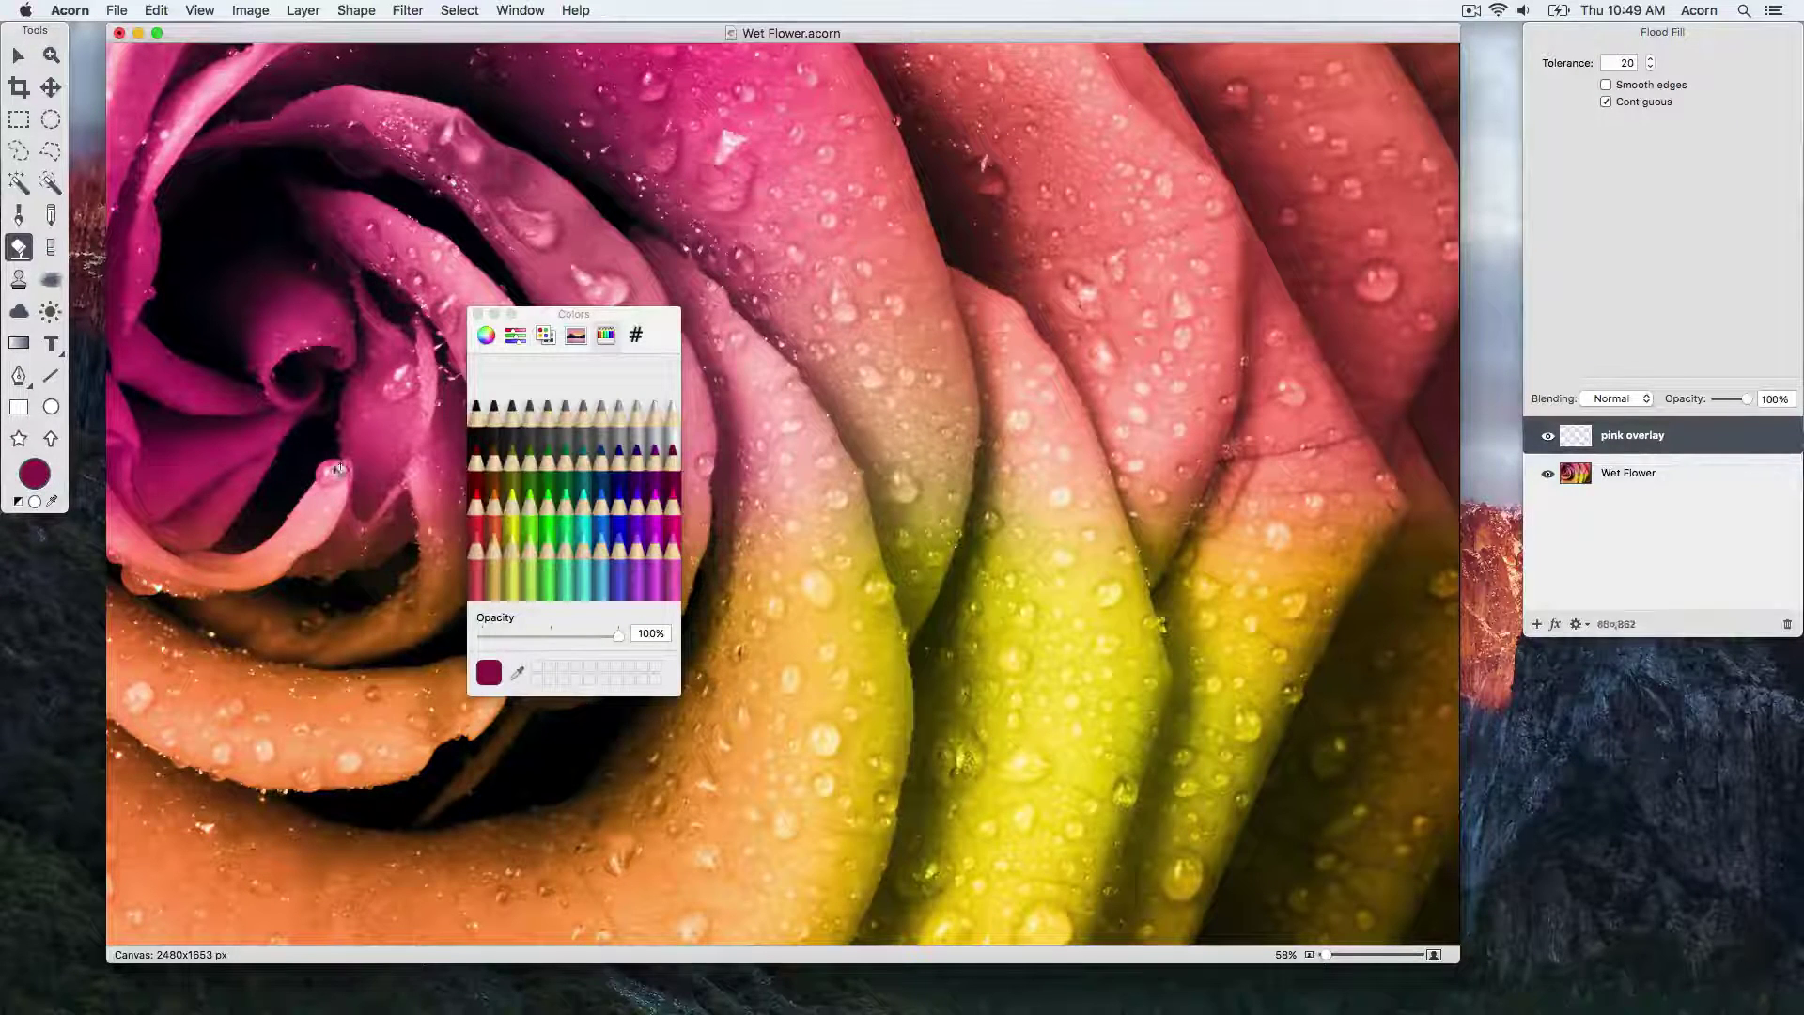
click(672, 519)
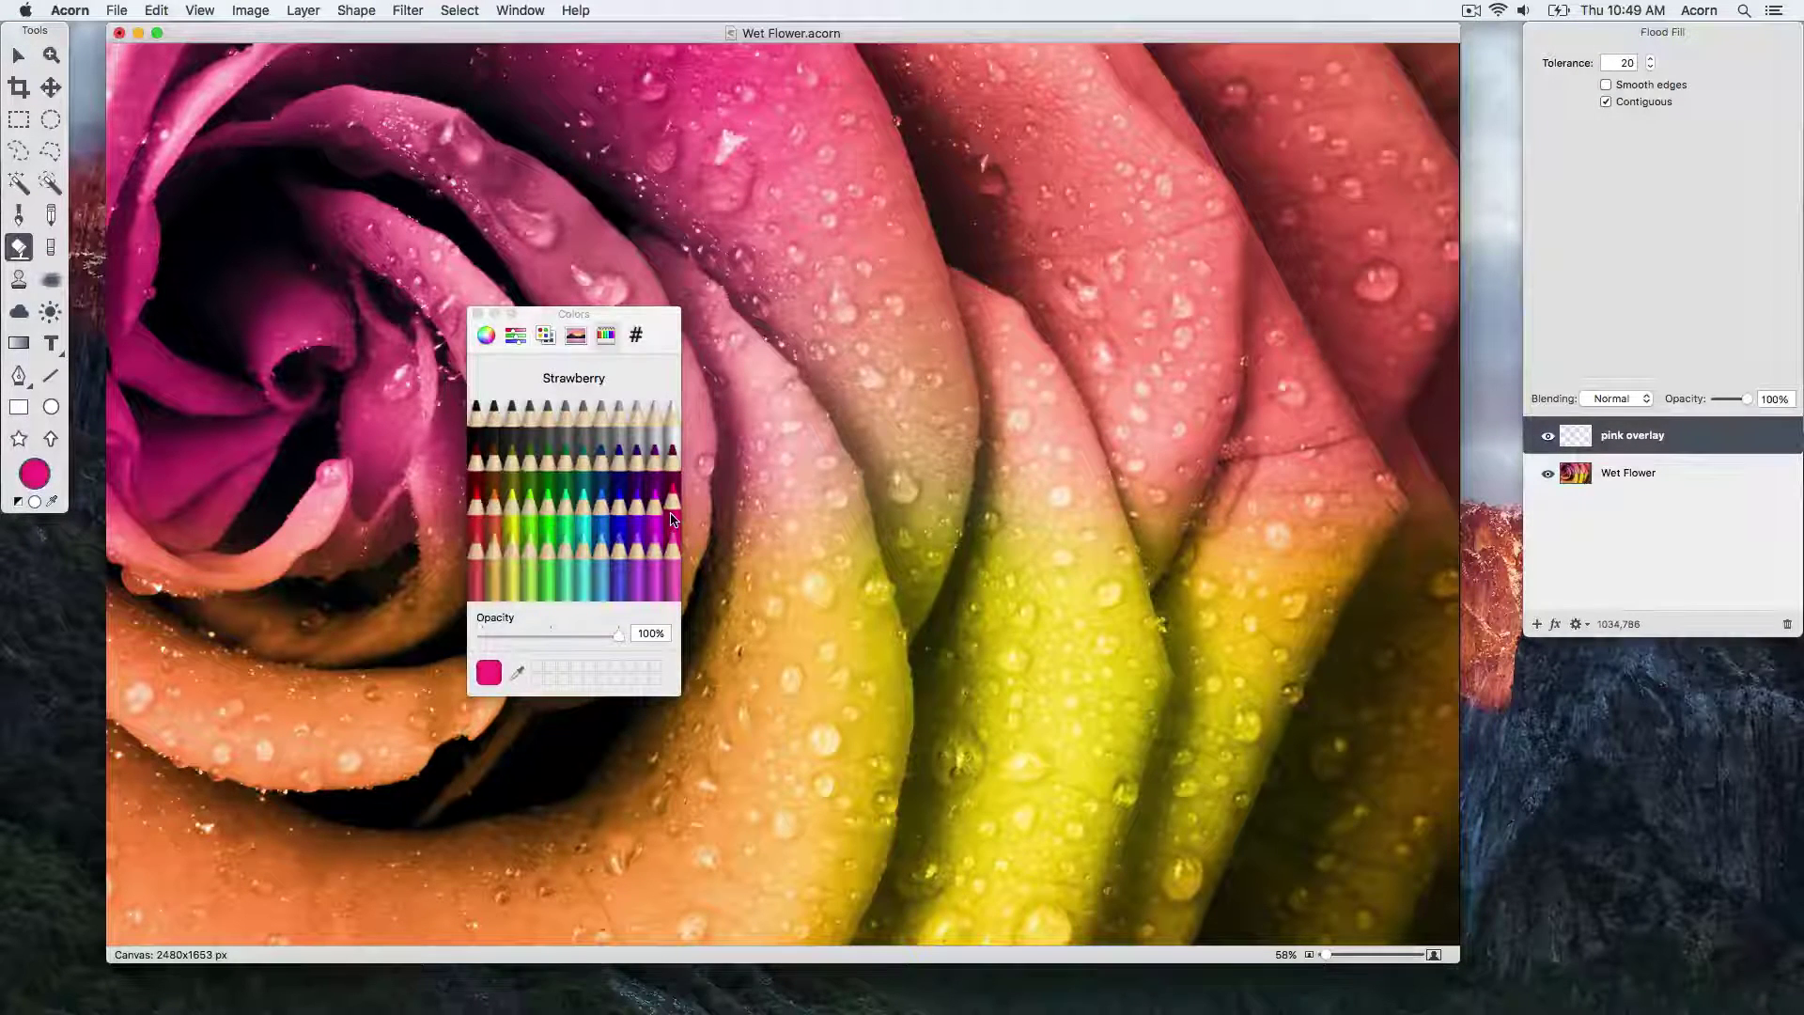
click(480, 313)
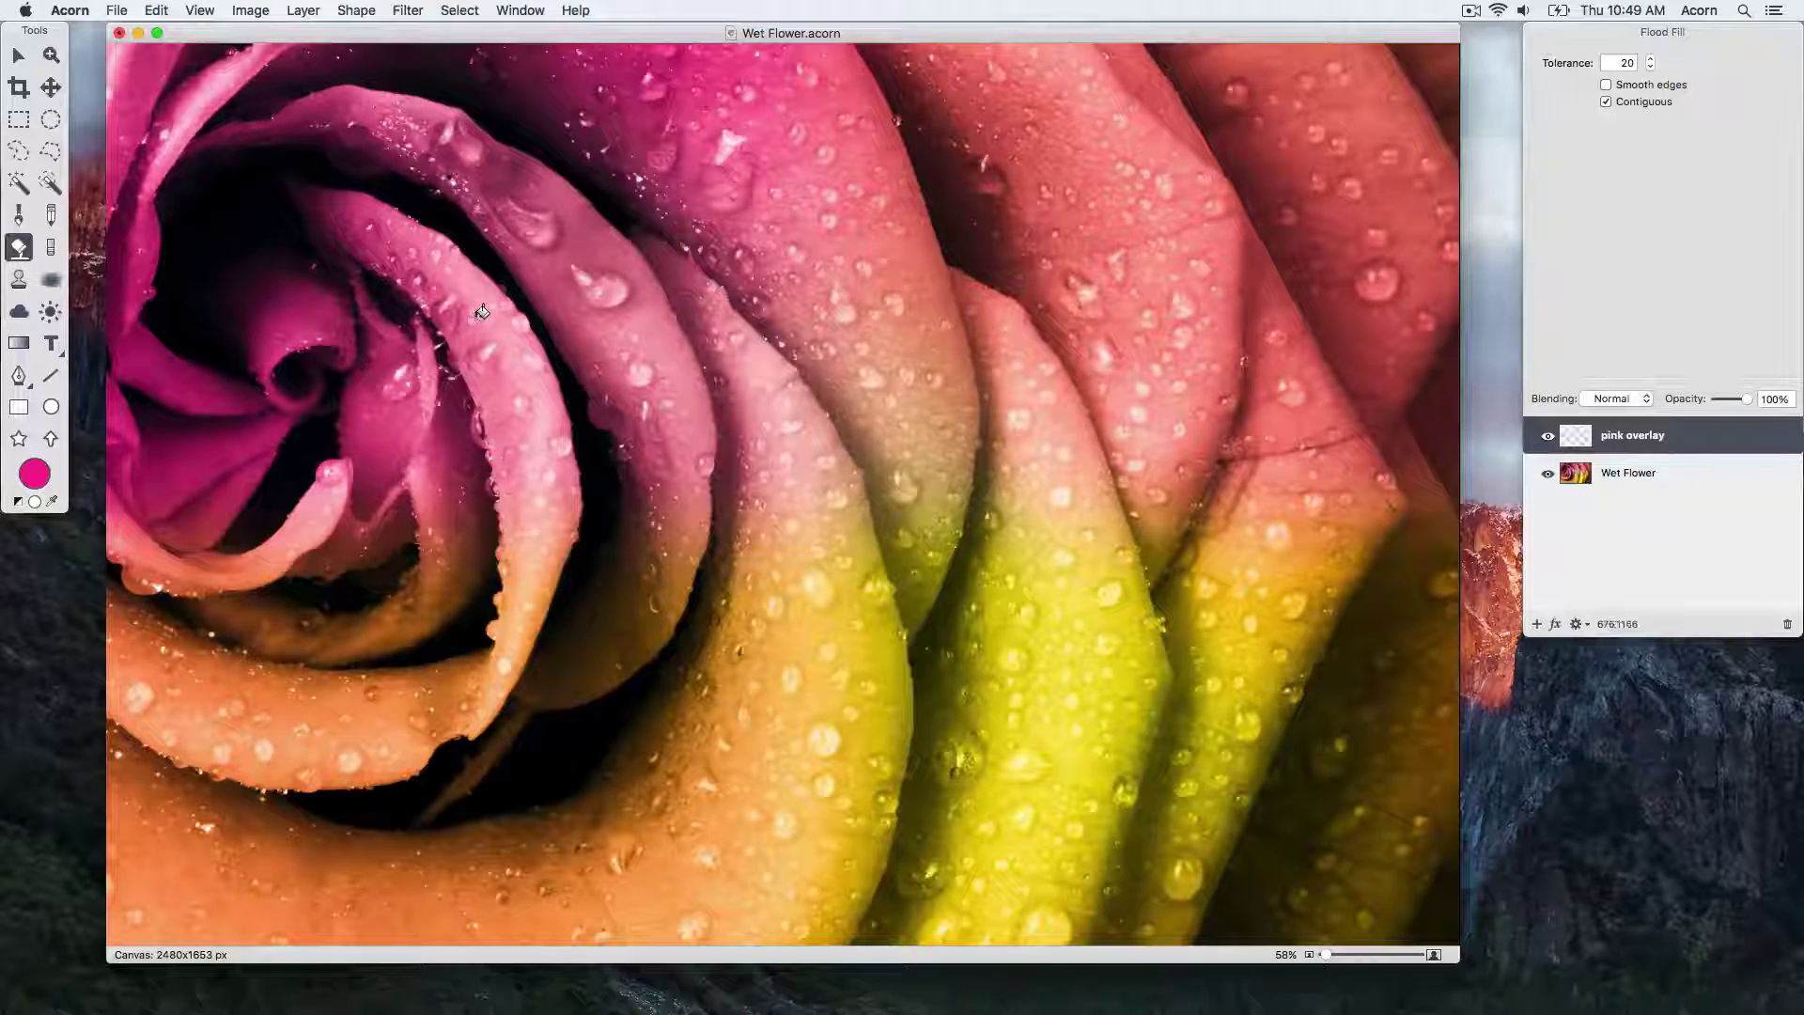
click(494, 310)
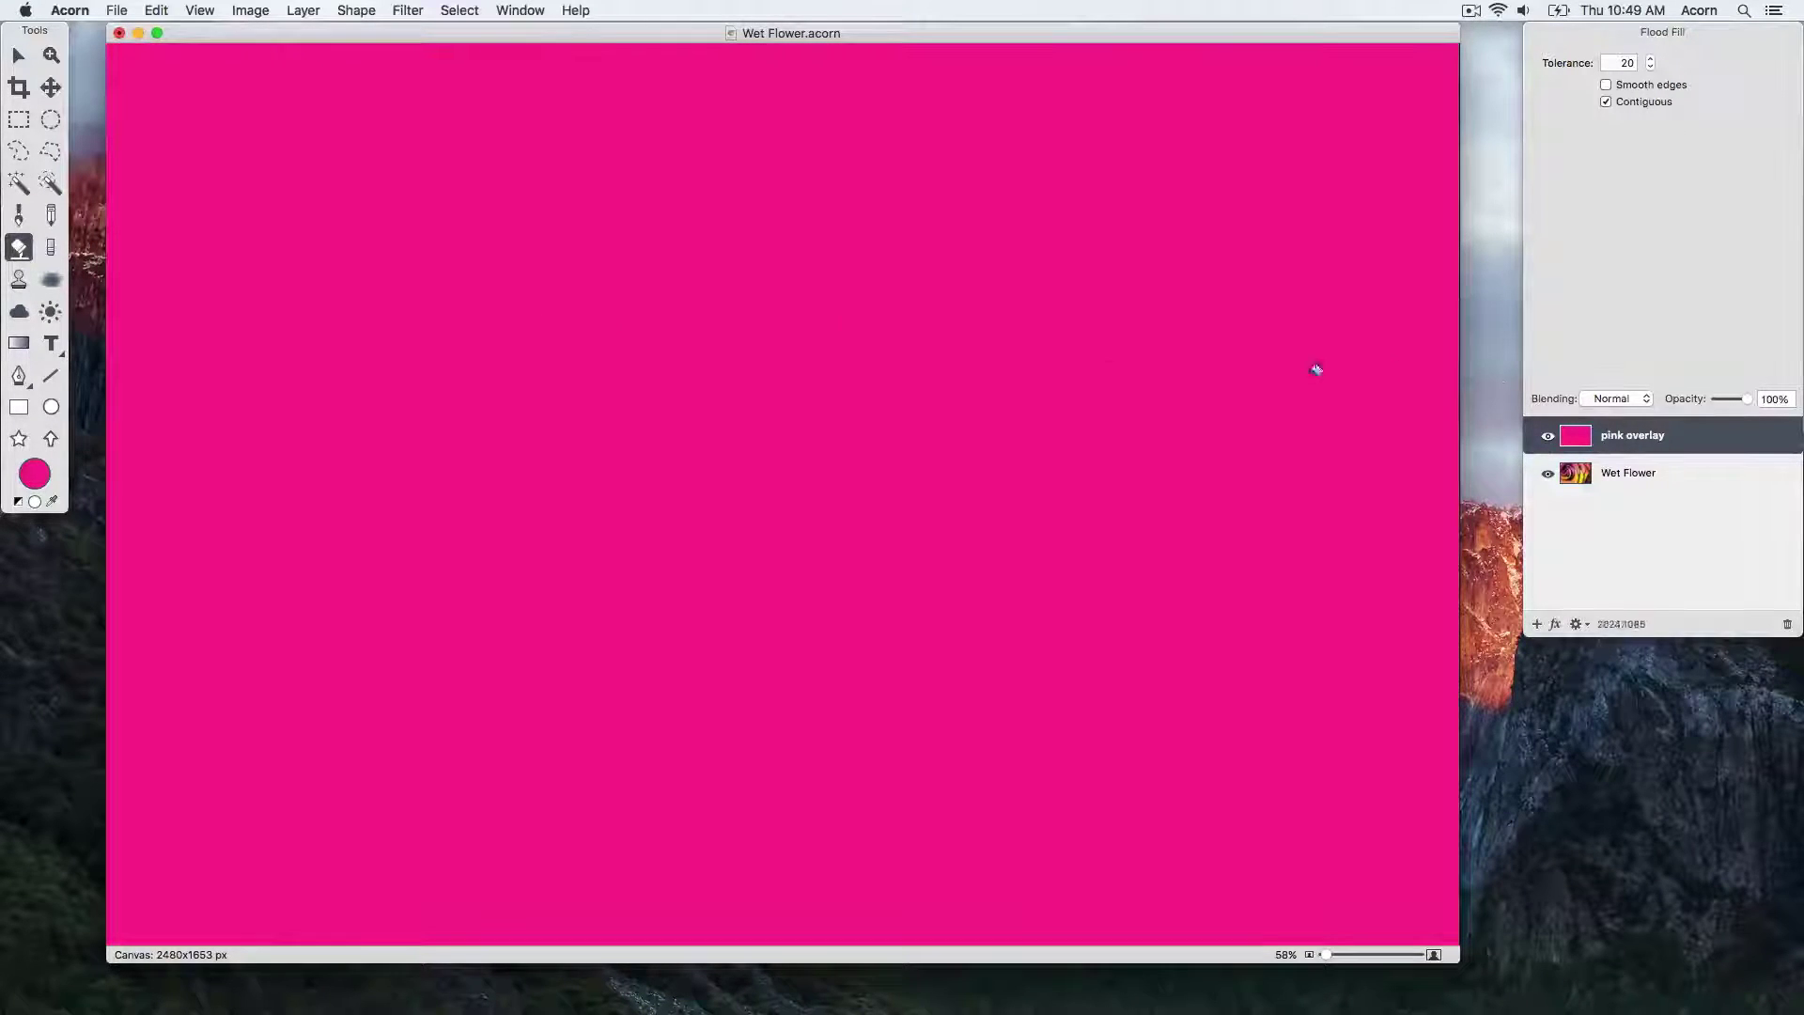
drag(1618, 437, 1618, 481)
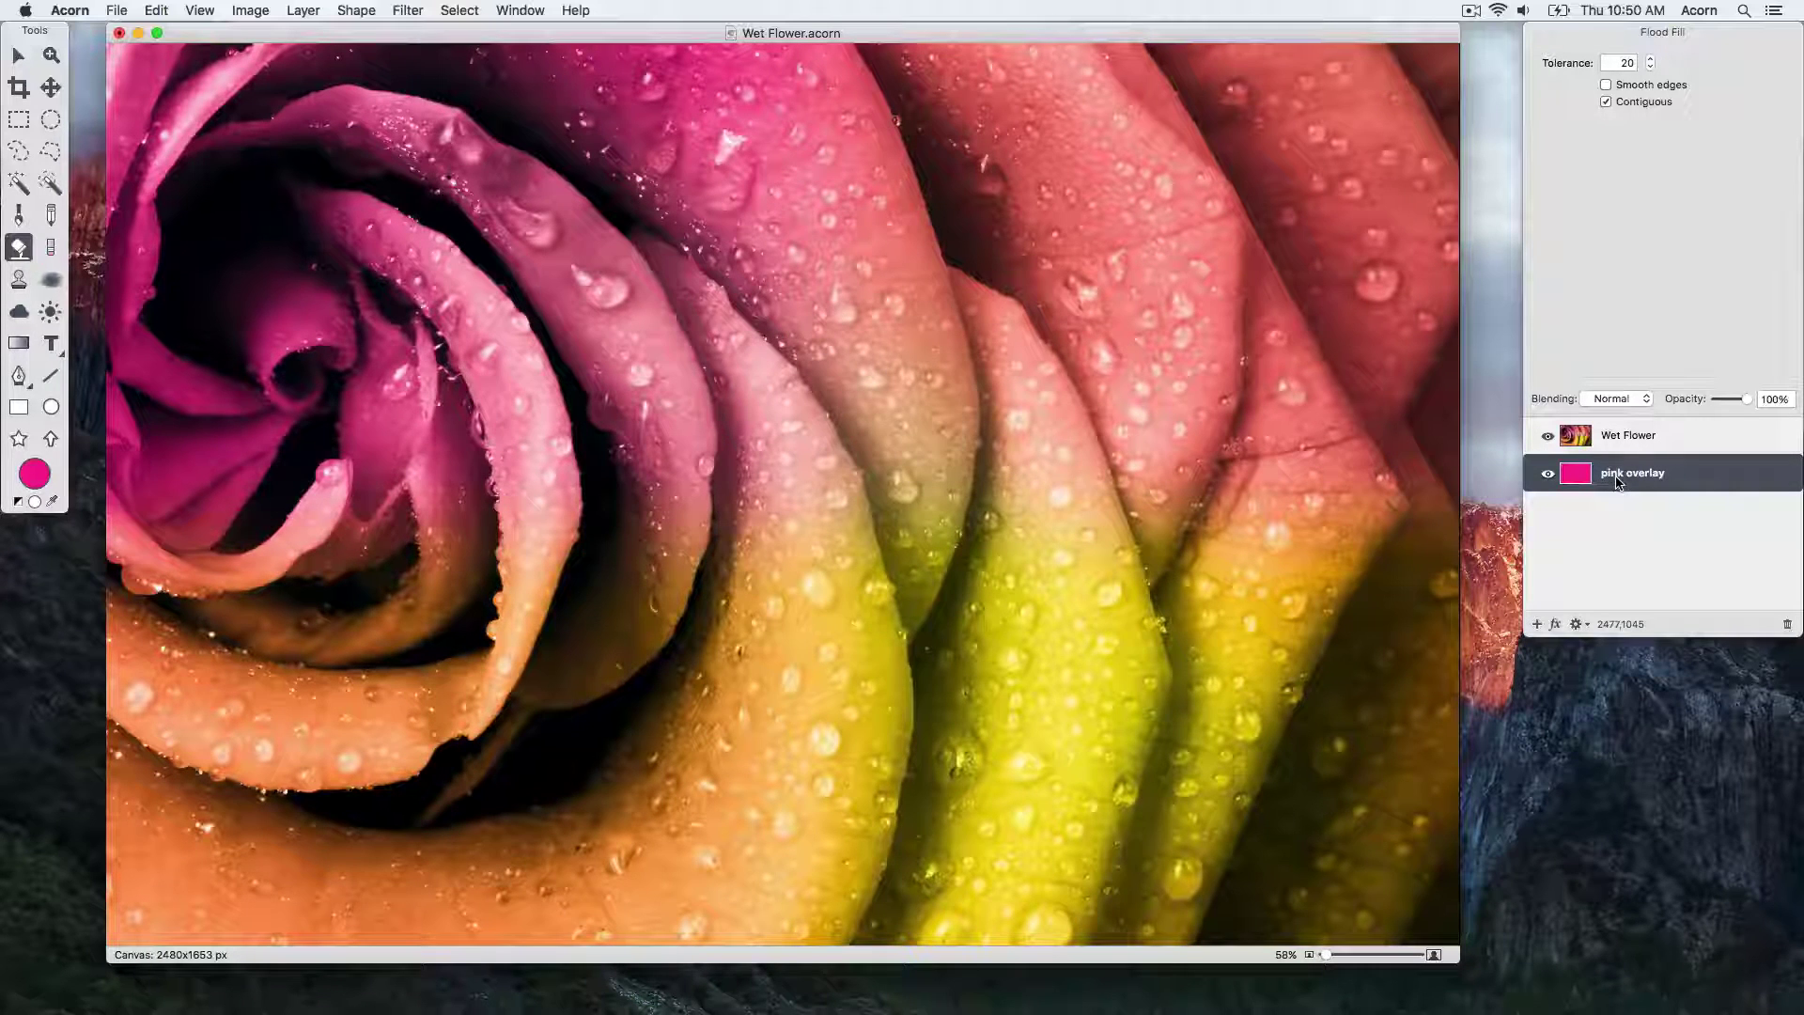
drag(1616, 481, 1620, 438)
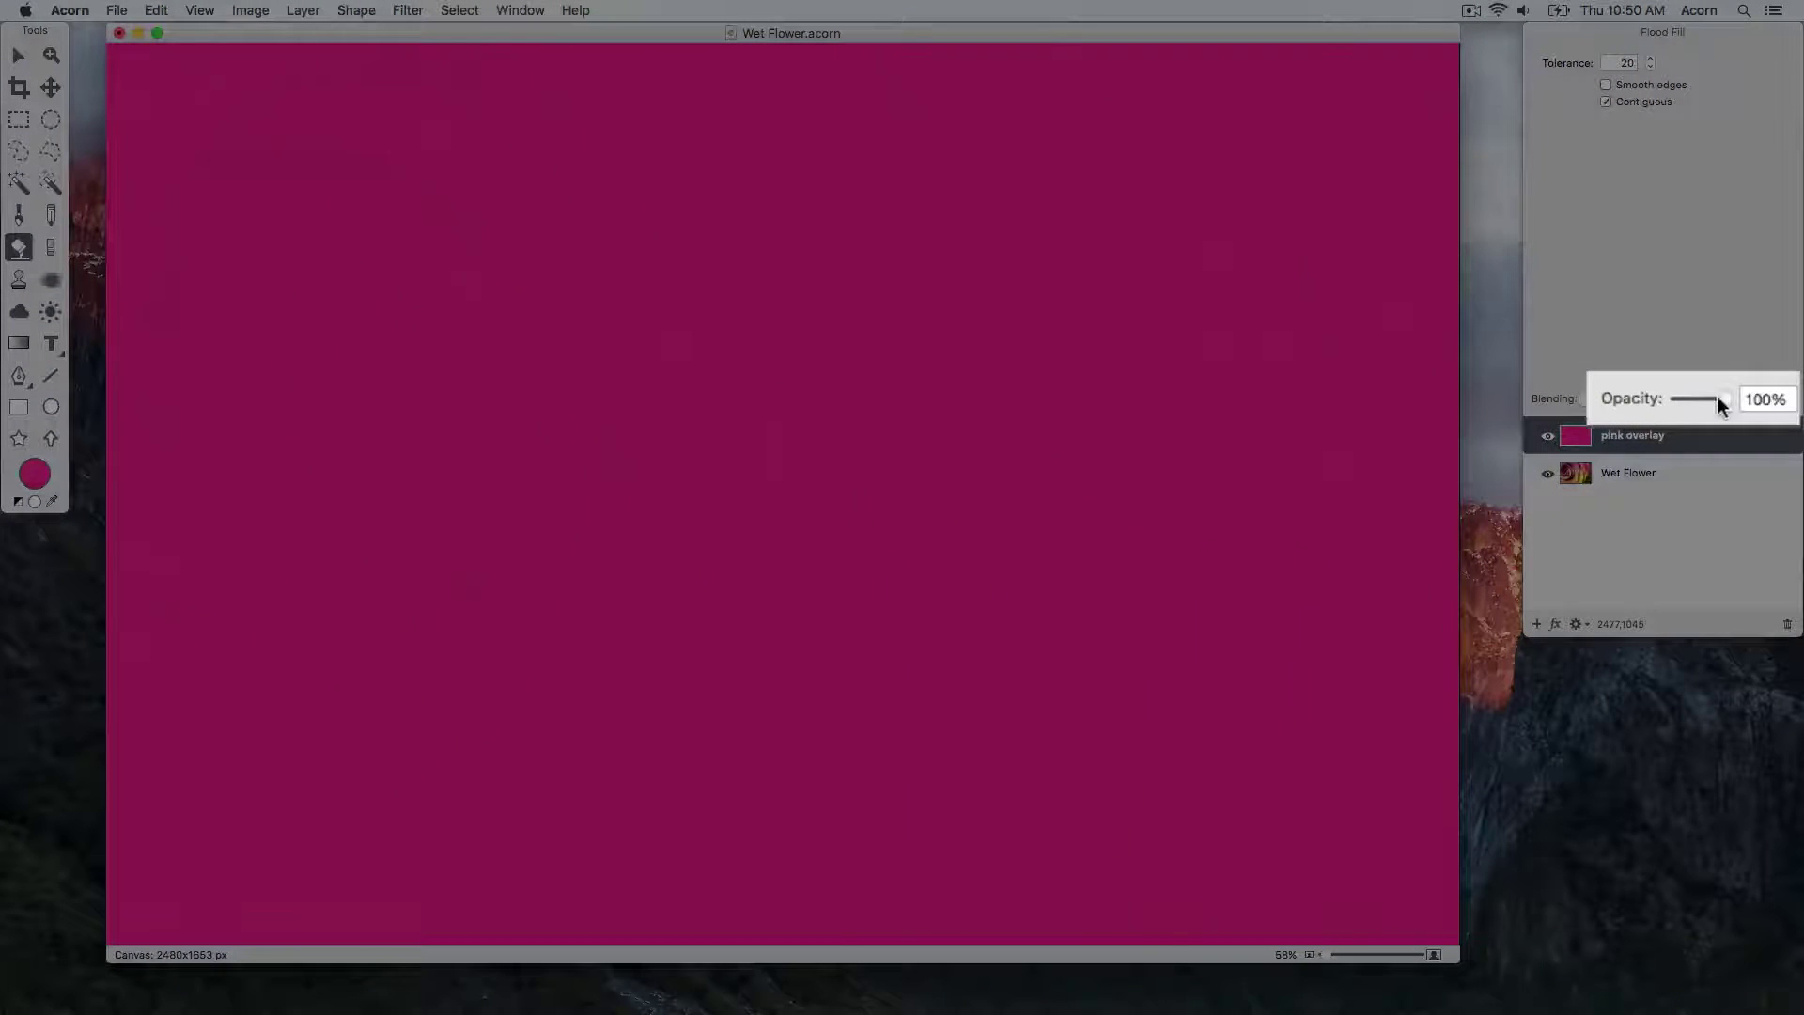
Step: Set the pink overlay layer's opacity to about 47% so the rose shows through
drag(1737, 403, 1688, 399)
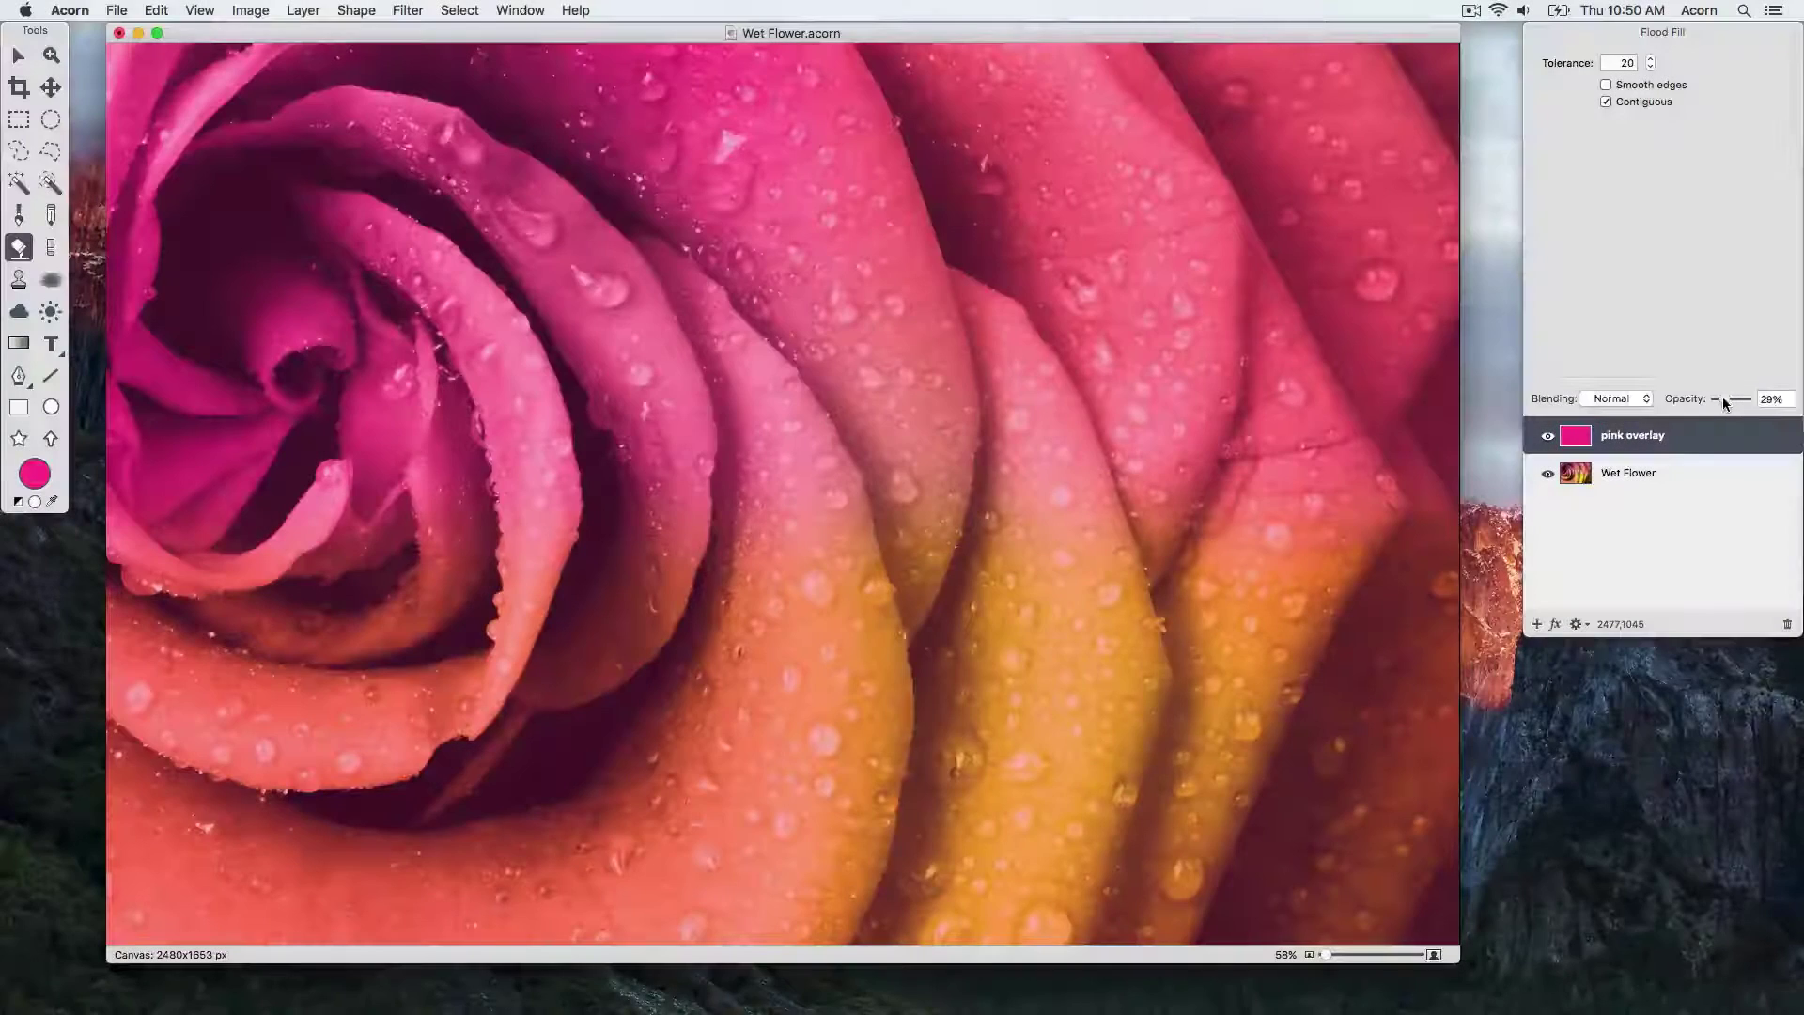
mouse_move(1724, 400)
mouse_down()
mouse_move(1748, 401)
mouse_move(1728, 401)
mouse_up()
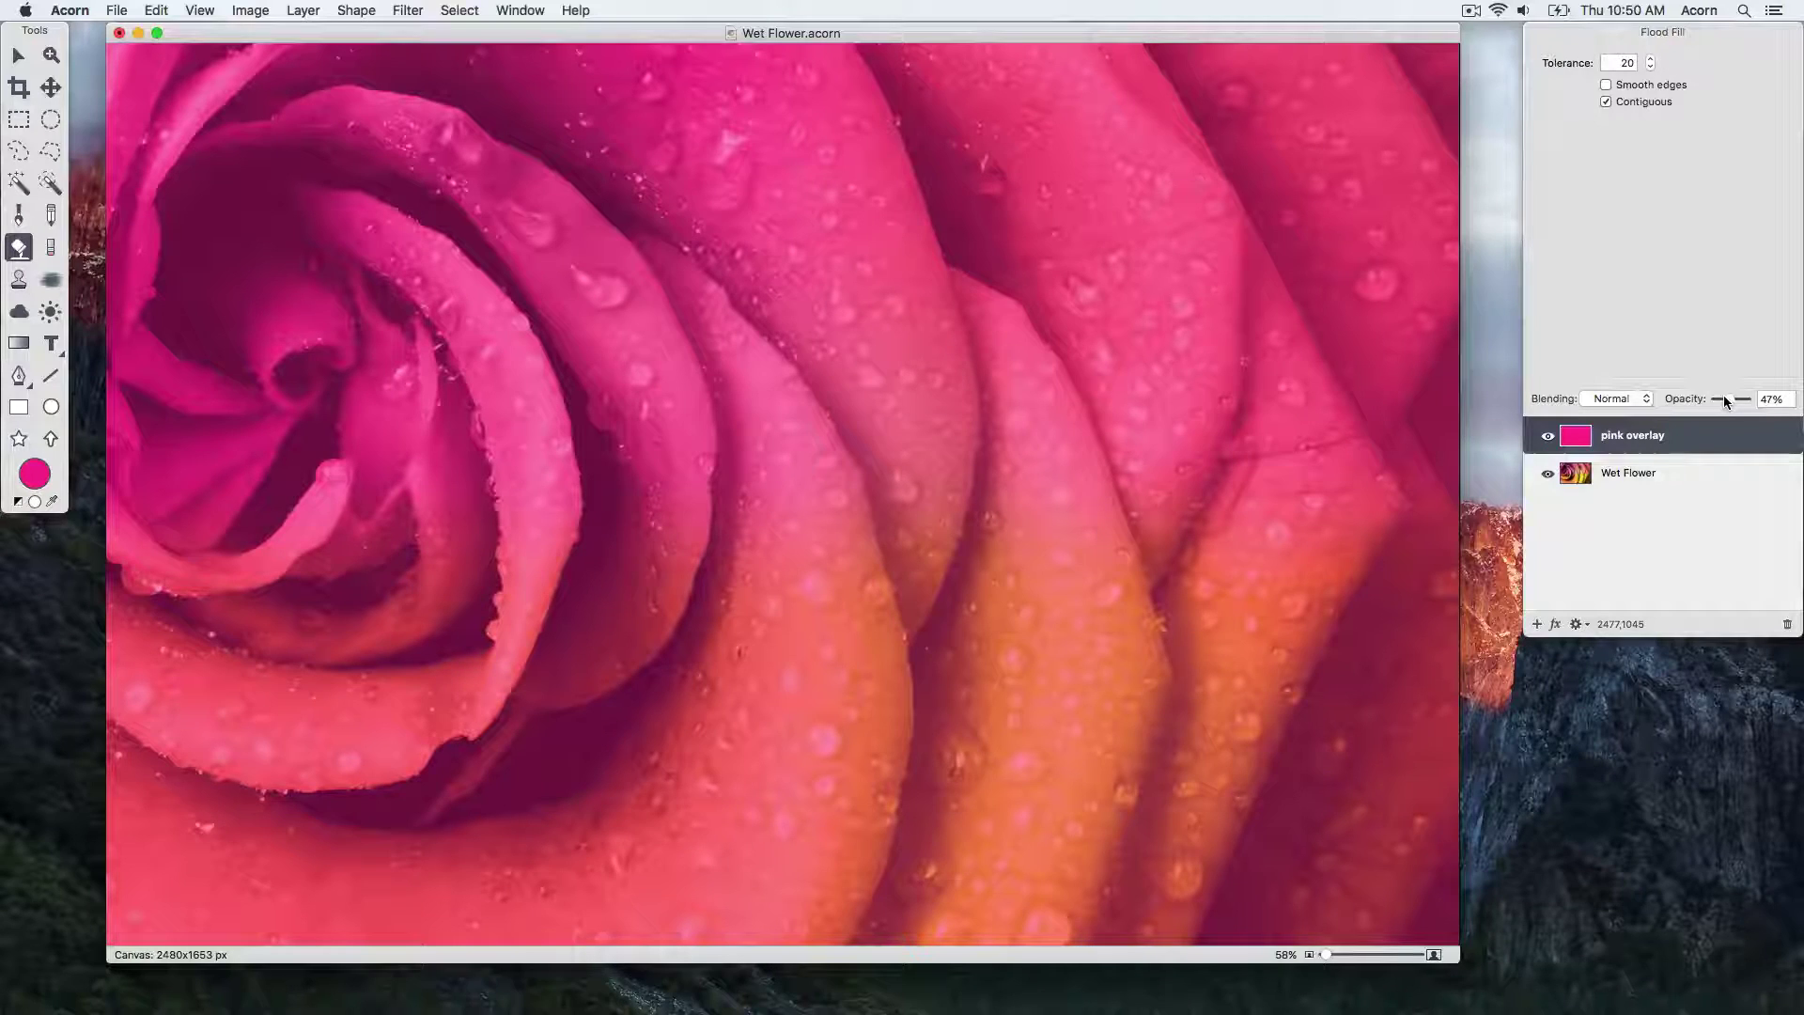
Step: Preview the blending modes and set the pink overlay layer to Overlay
click(1634, 400)
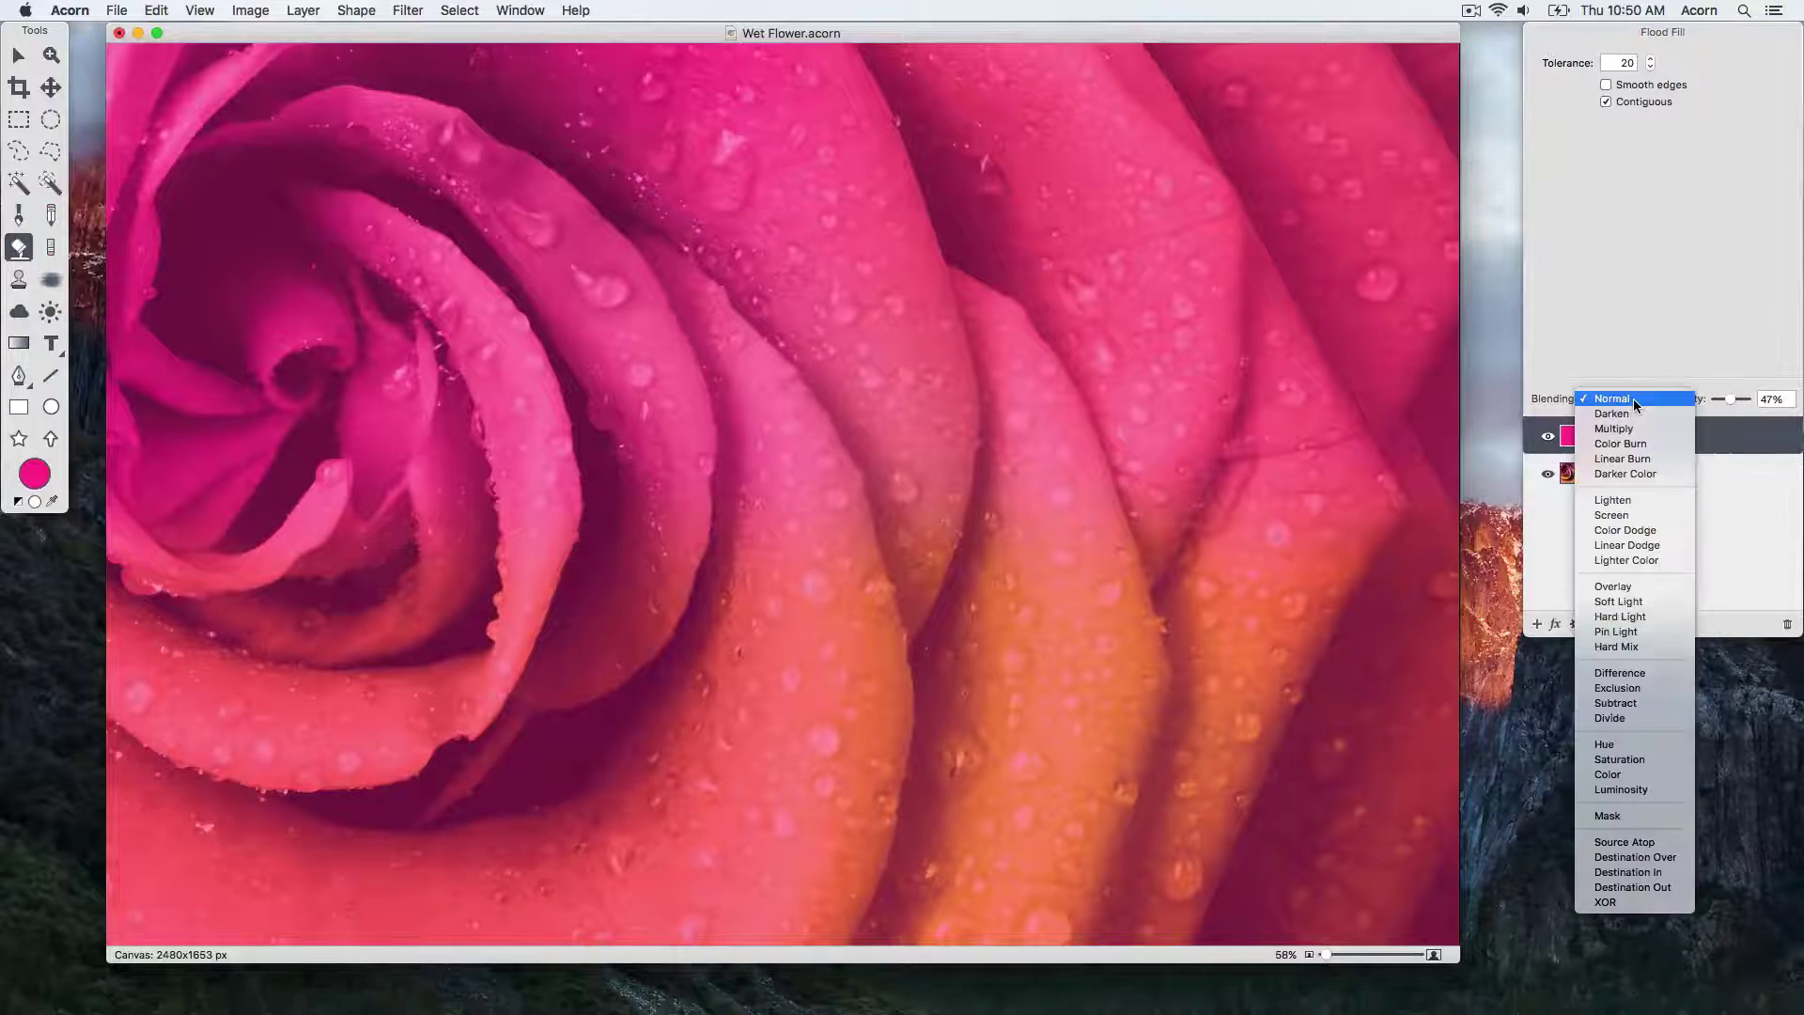
key(Down)
key(Down)
key(Down)
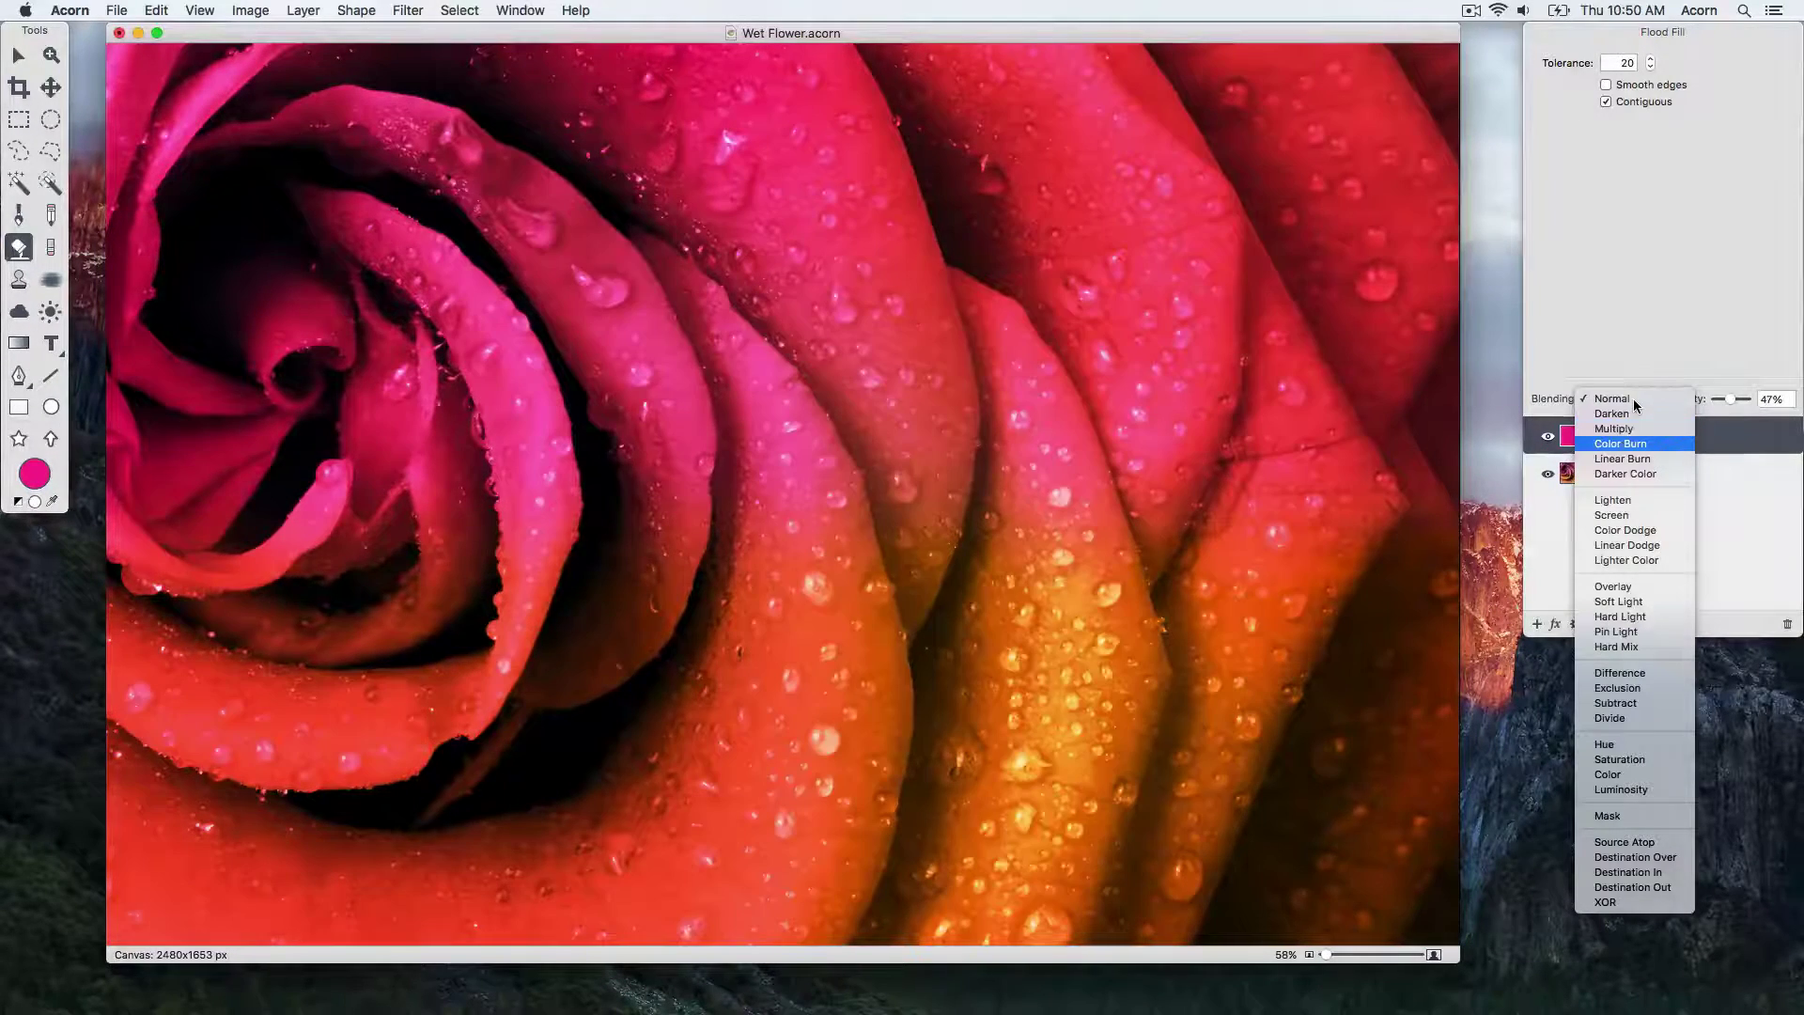
key(Down)
key(Down)
key(Down)
key(Down)
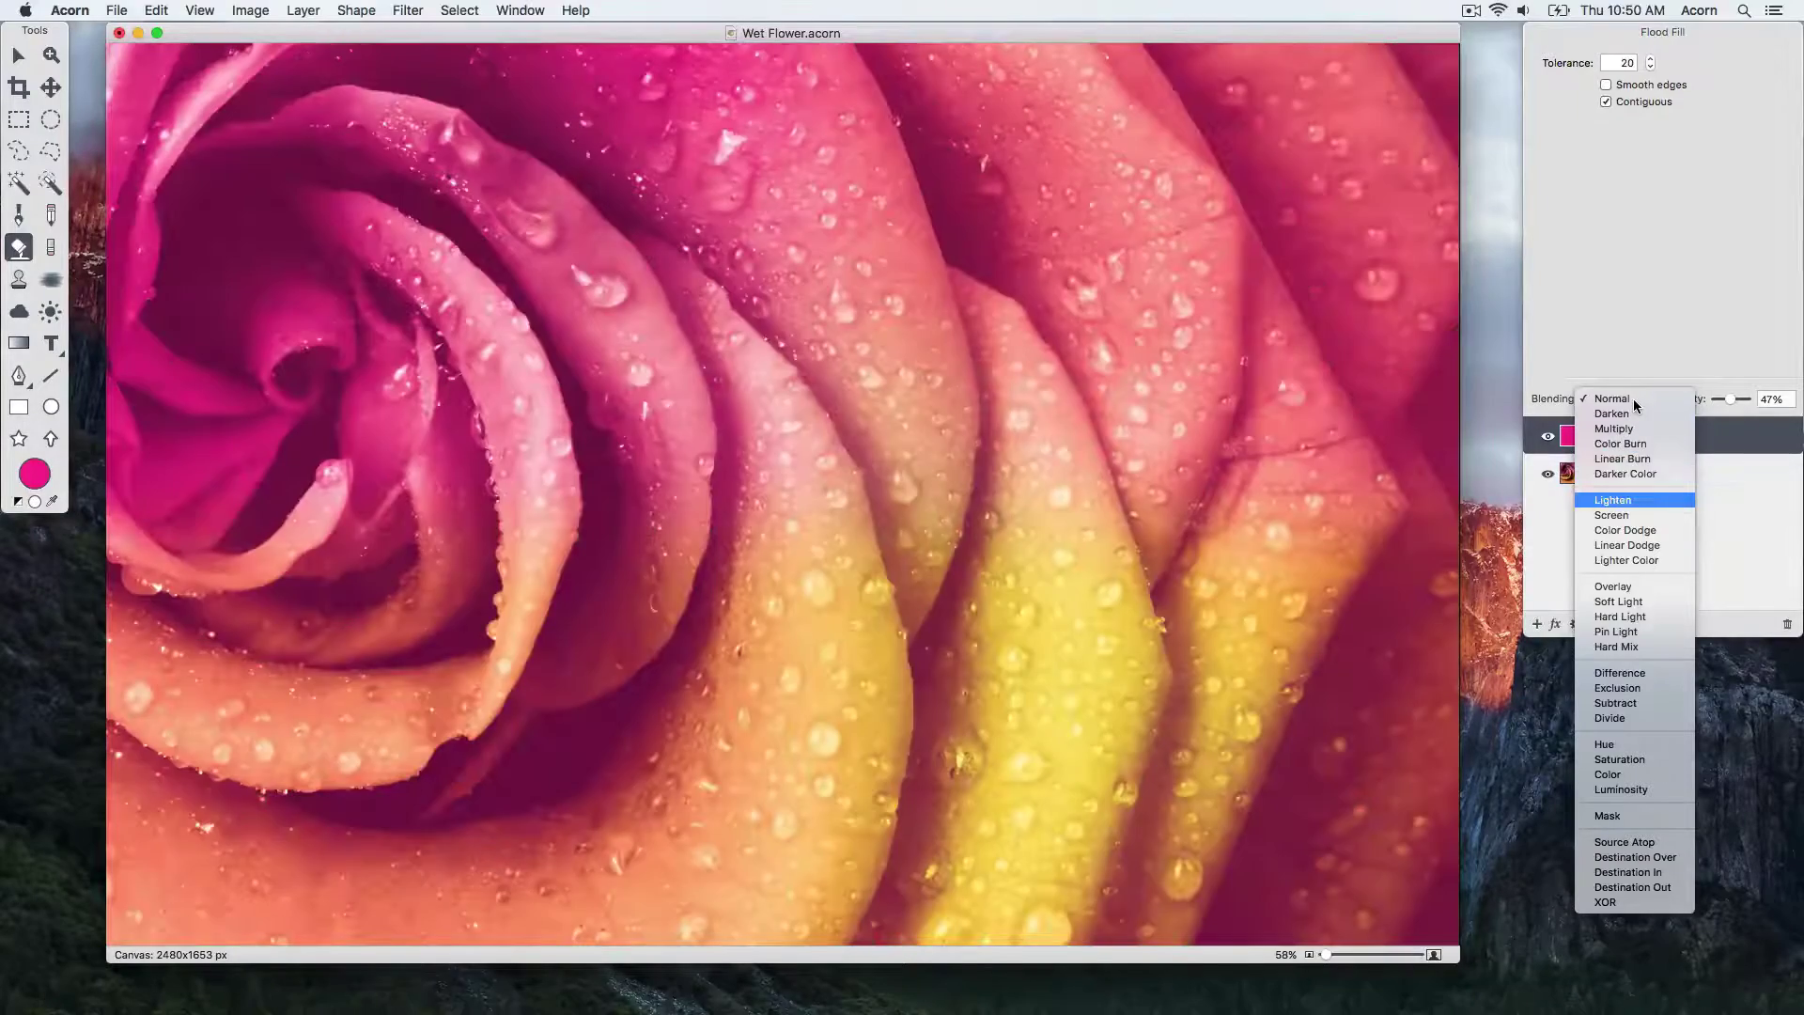
key(Down)
key(Down)
key(Down)
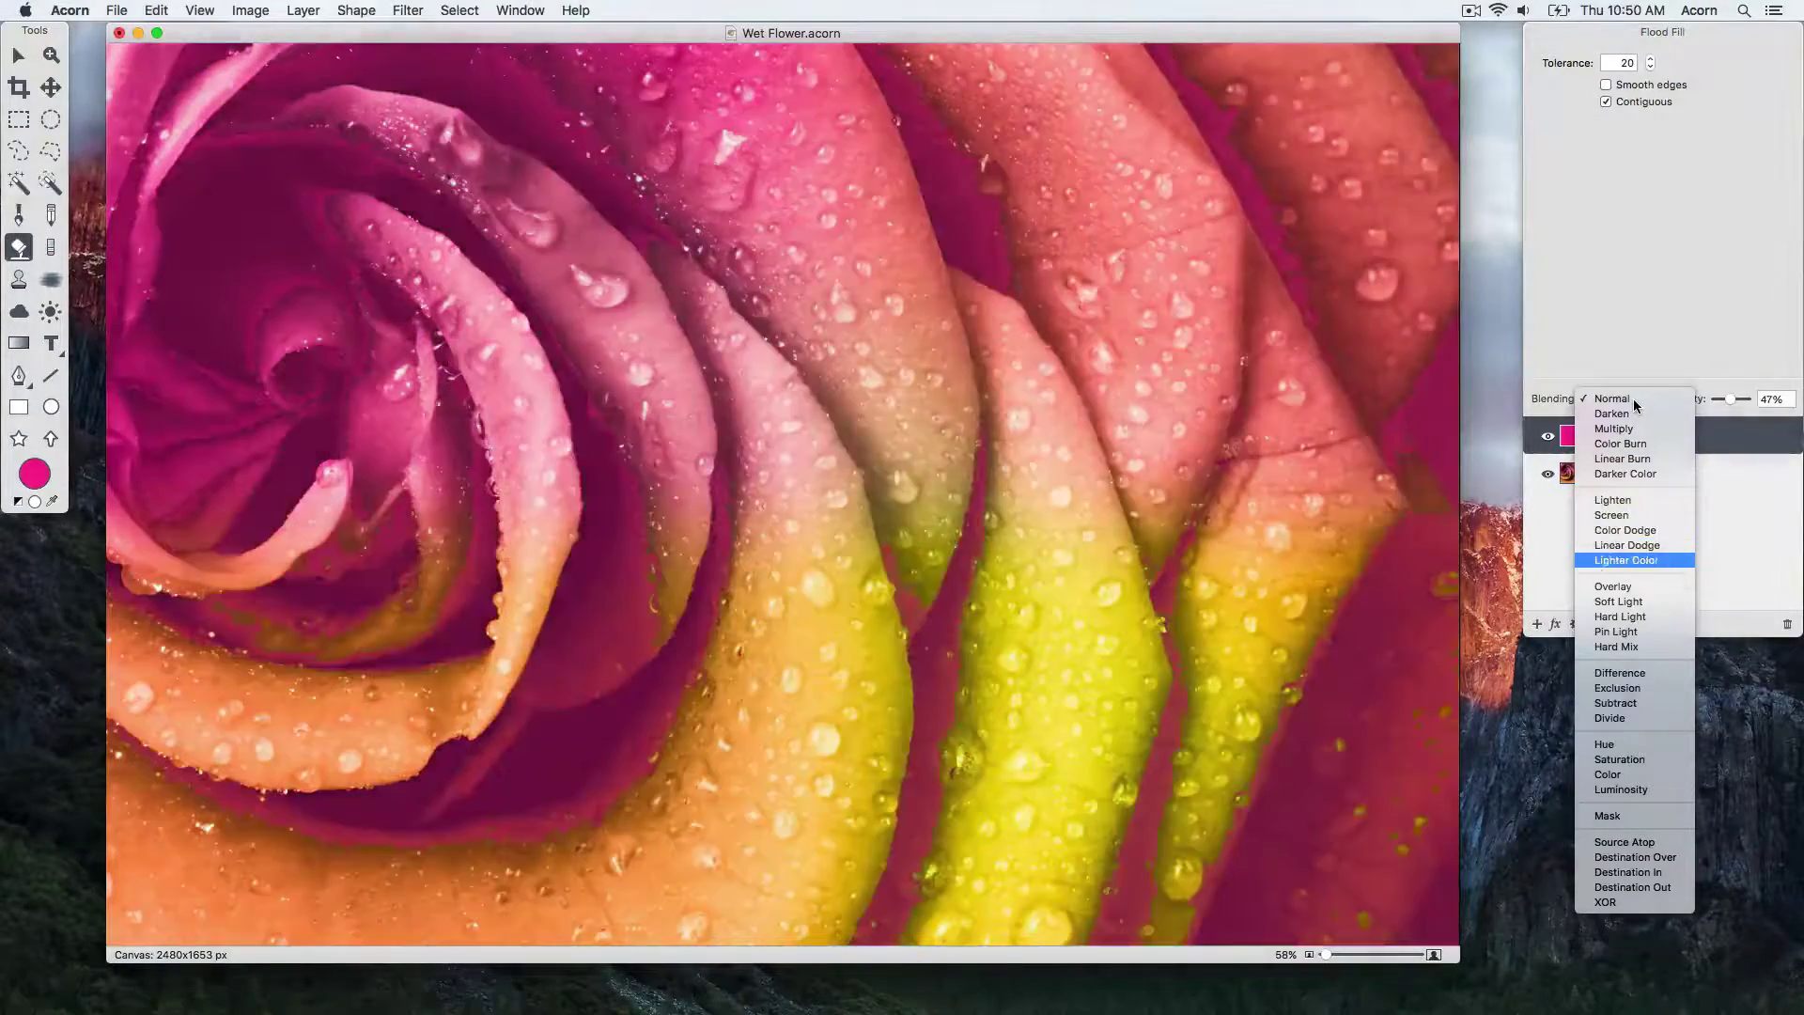
key(Return)
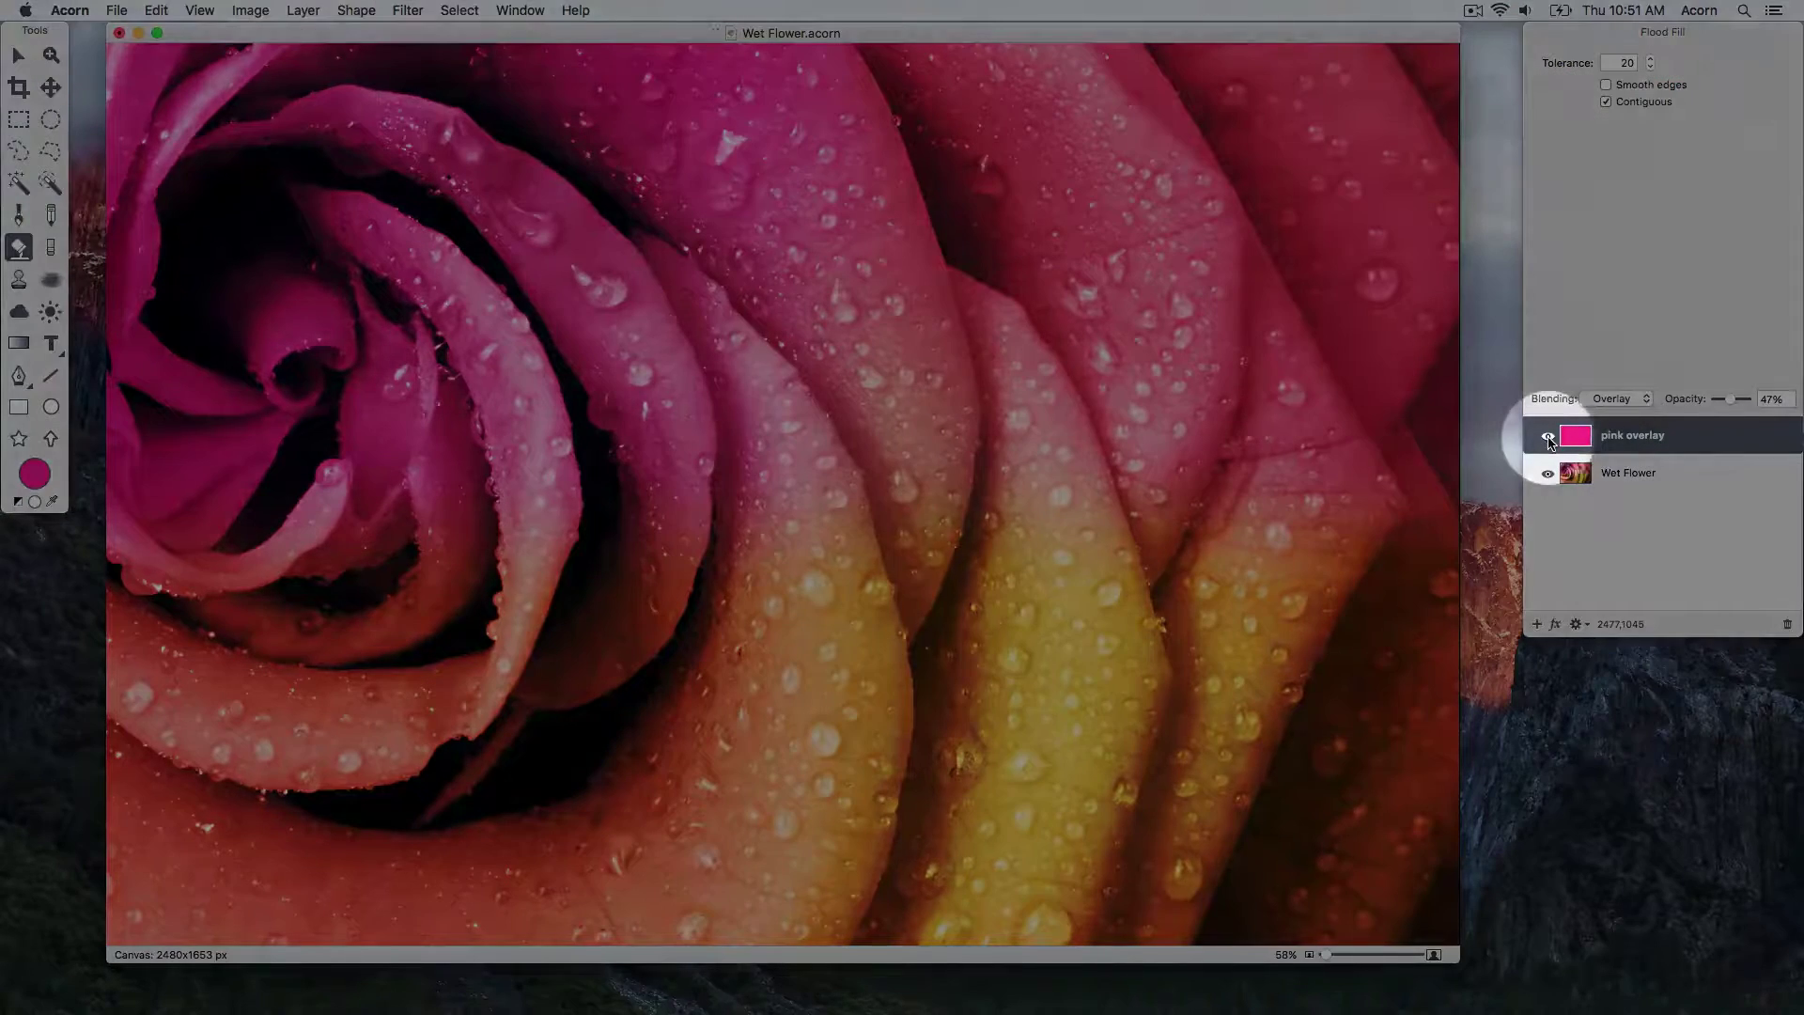
click(1547, 437)
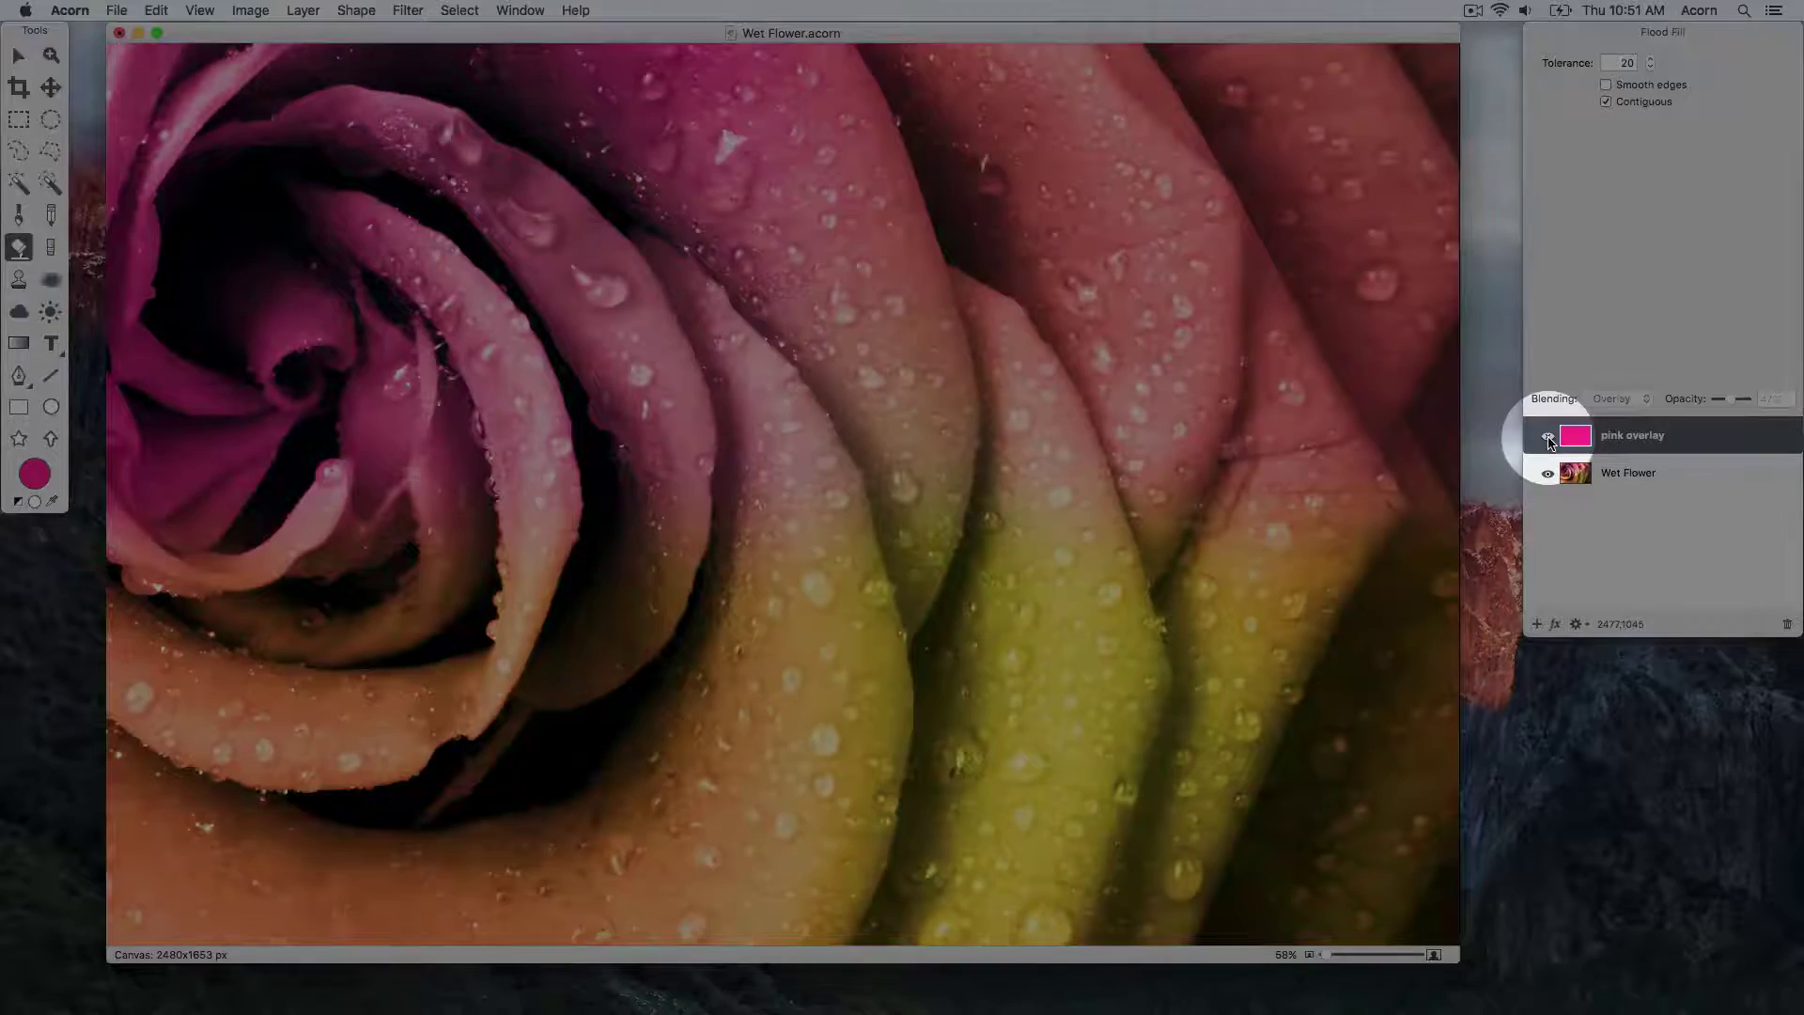
click(1547, 437)
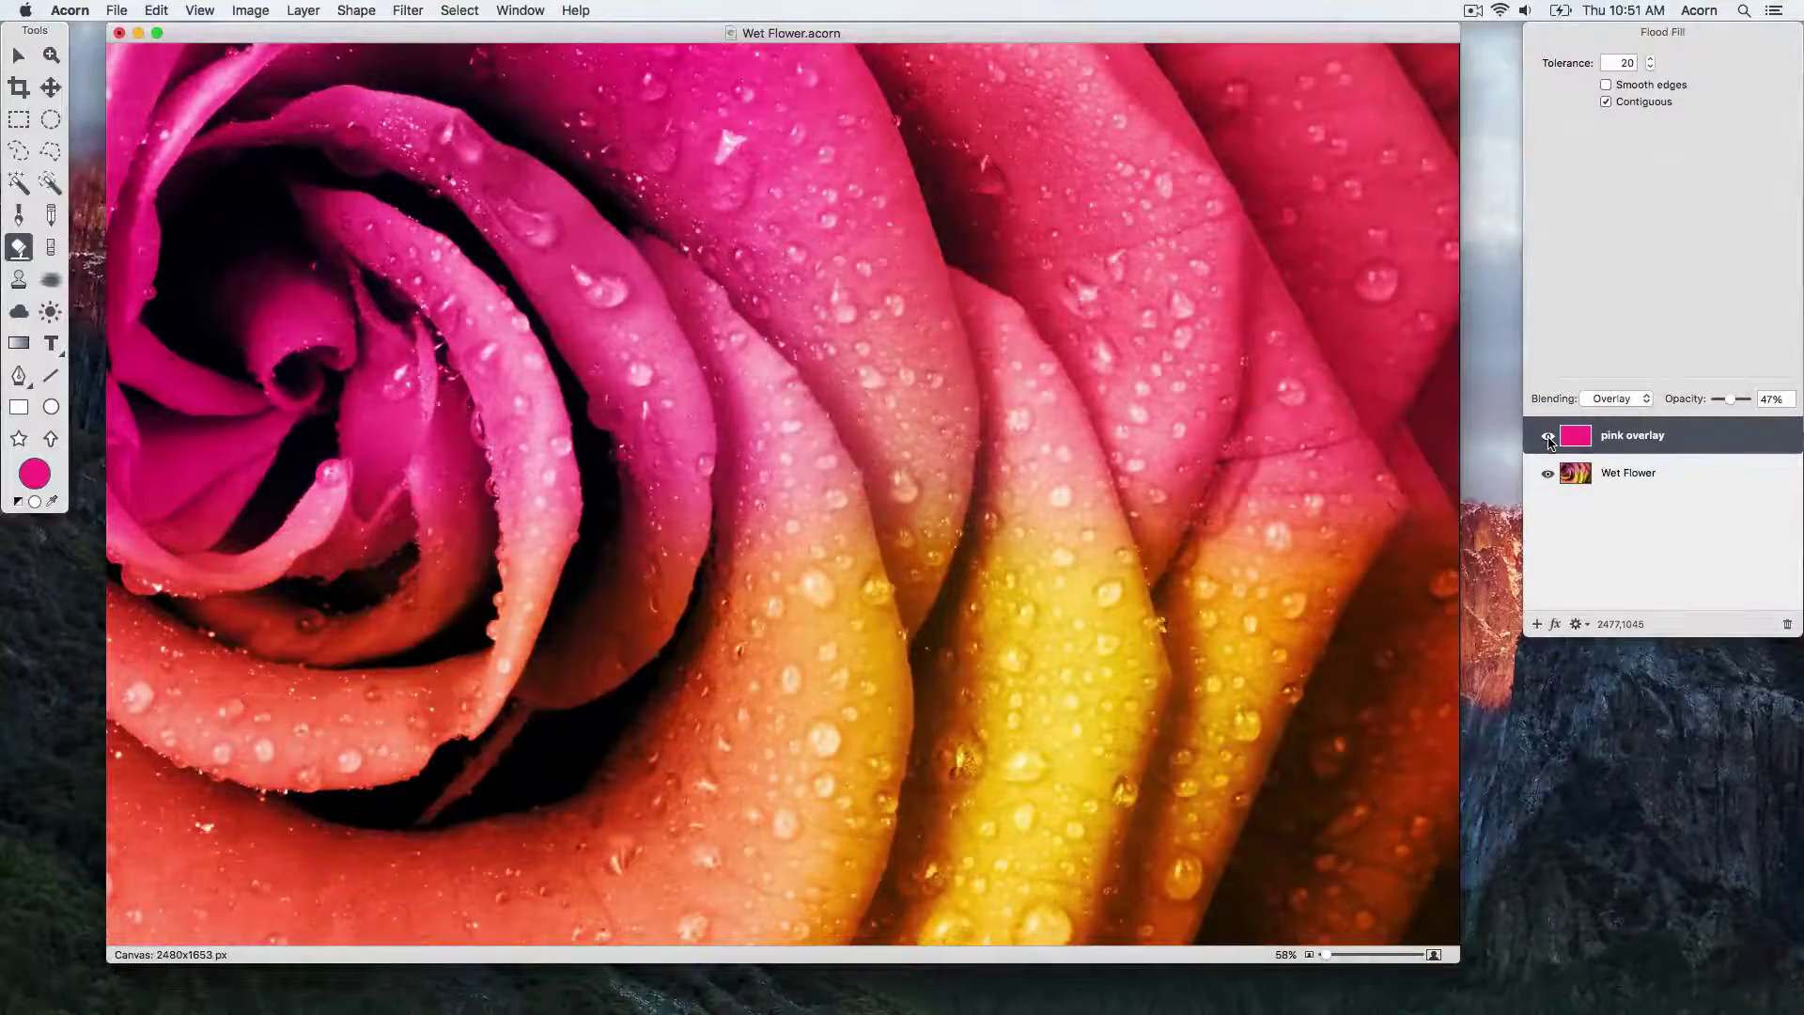
click(1548, 437)
click(1548, 437)
Step: Delete the pink overlay layer, then open and dismiss the Layer menu
click(1787, 624)
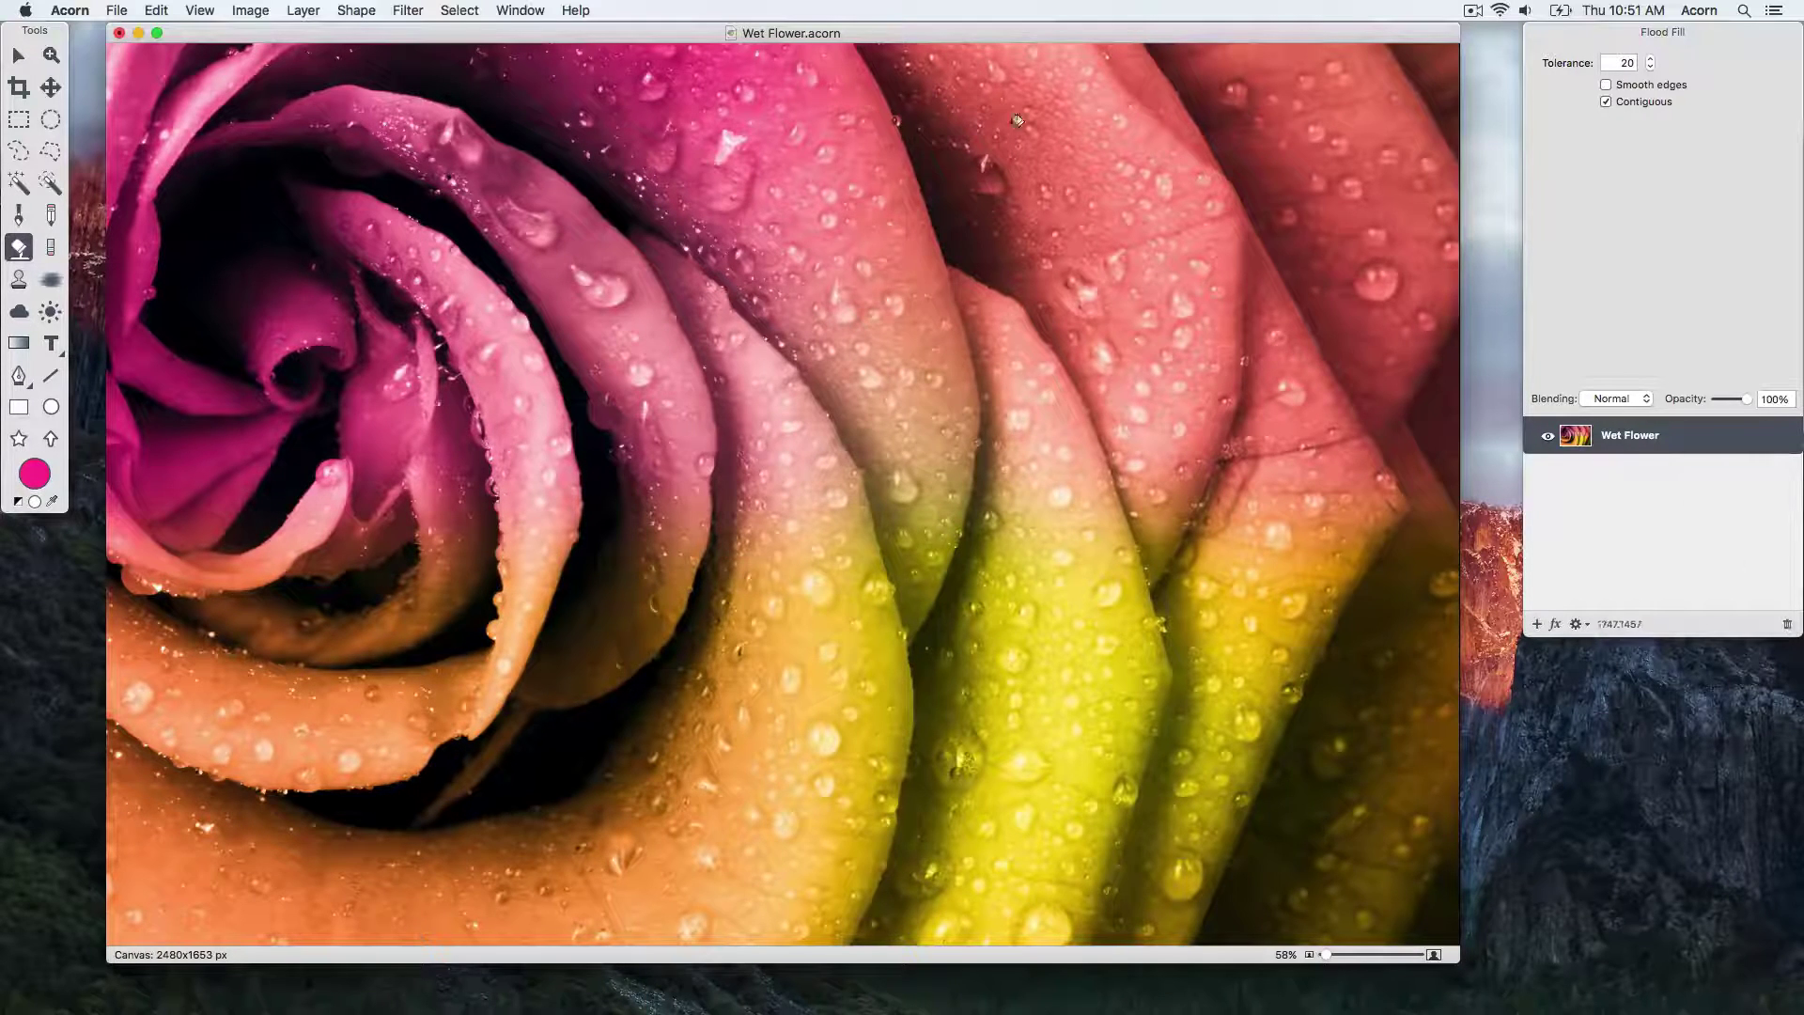
click(303, 11)
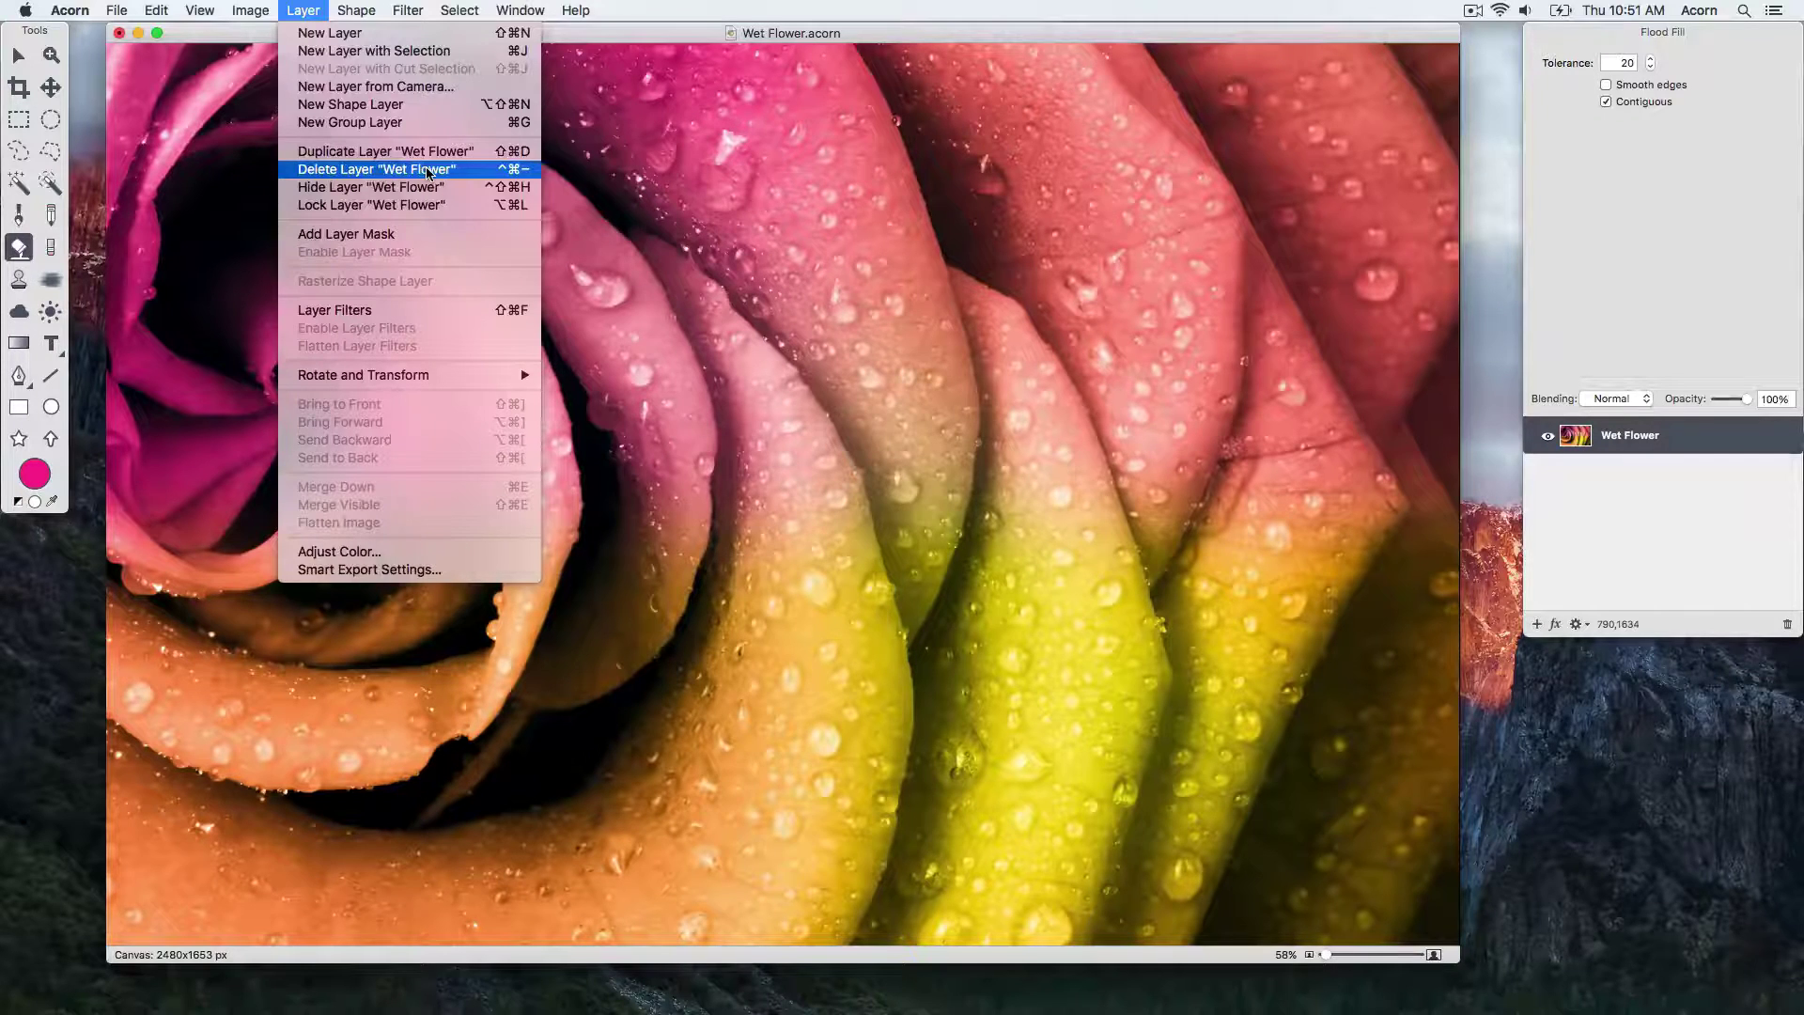
click(601, 222)
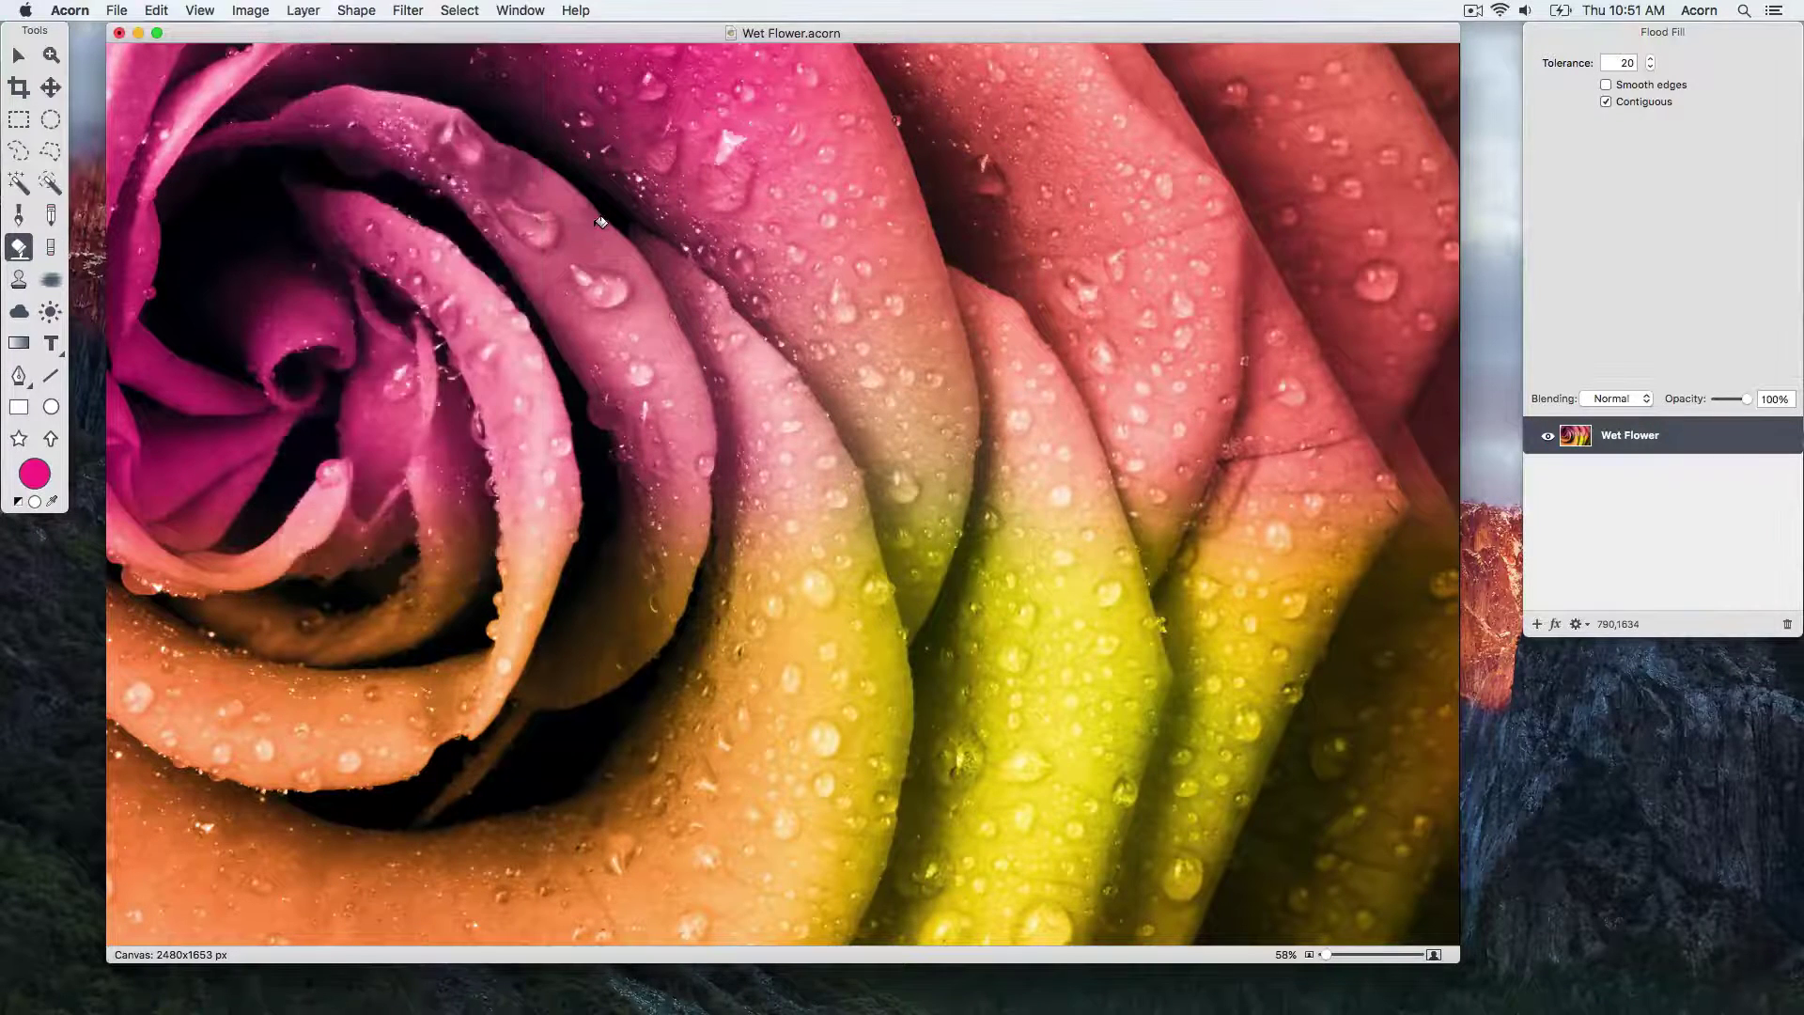